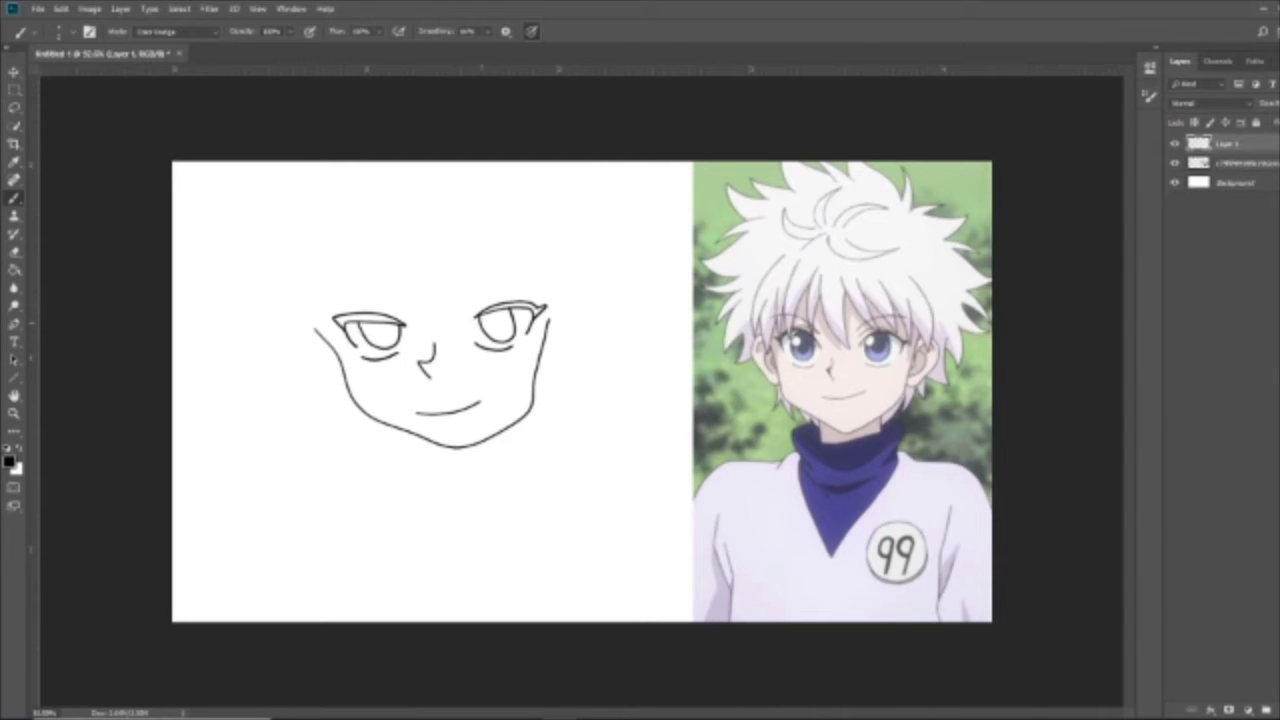
Draw the curved pupil and highlight lines inside both irises, following the reference eyes.
{"action": "left_click_drag", "start_coordinate": [480, 318], "coordinate": [496, 330]}
{"action": "left_click_drag", "start_coordinate": [361, 325], "coordinate": [379, 337]}
{"action": "right_click", "coordinate": [377, 334]}
{"action": "key", "text": "Escape"}
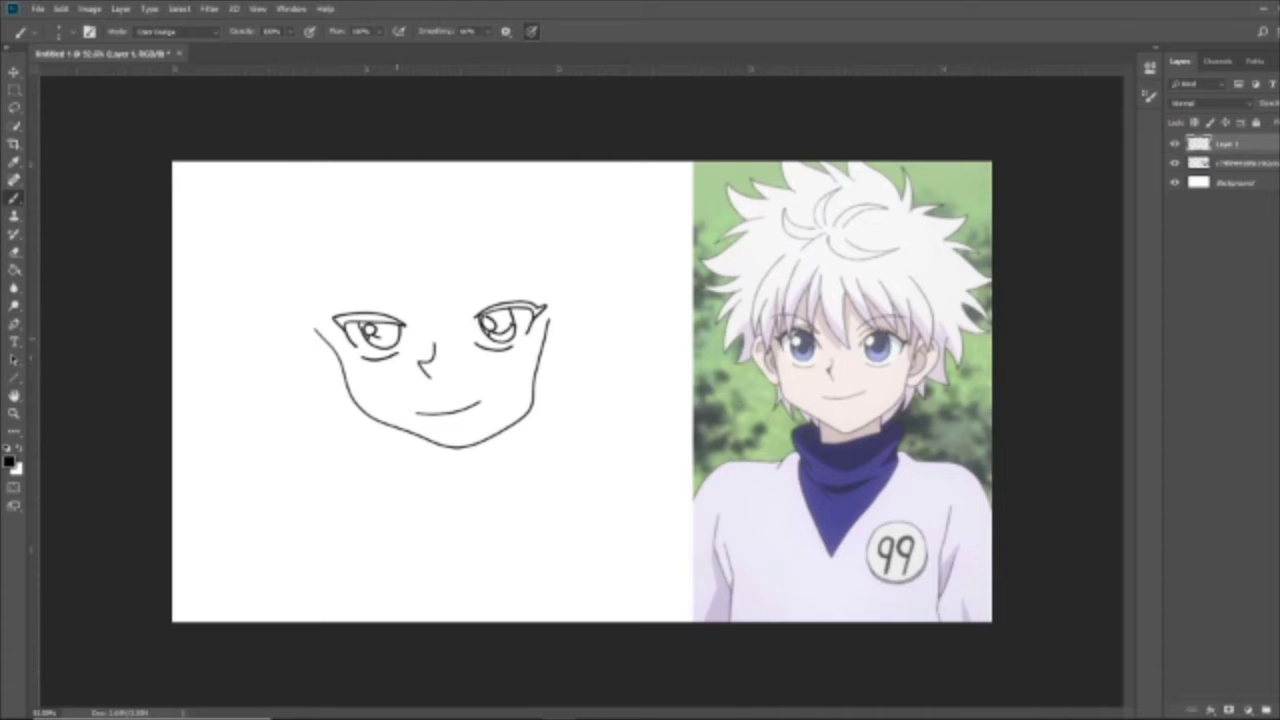
Draw the two neck lines and the short pointed hair strands hanging beneath the jaw.
{"action": "left_click_drag", "start_coordinate": [407, 432], "coordinate": [419, 466]}
{"action": "left_click_drag", "start_coordinate": [511, 430], "coordinate": [517, 463]}
{"action": "left_click_drag", "start_coordinate": [392, 442], "coordinate": [410, 457]}
{"action": "left_click_drag", "start_coordinate": [356, 411], "coordinate": [393, 452]}
{"action": "key", "text": "ctrl+z"}
{"action": "key", "text": "ctrl+z"}
{"action": "mouse_move", "coordinate": [362, 413]}
{"action": "left_mouse_down"}
{"action": "mouse_move", "coordinate": [388, 454]}
{"action": "mouse_move", "coordinate": [393, 438]}
{"action": "left_mouse_up"}
{"action": "mouse_move", "coordinate": [393, 438]}
{"action": "left_mouse_down"}
{"action": "mouse_move", "coordinate": [411, 454]}
{"action": "mouse_move", "coordinate": [358, 468]}
{"action": "mouse_move", "coordinate": [408, 530]}
{"action": "mouse_move", "coordinate": [356, 494]}
{"action": "mouse_move", "coordinate": [420, 608]}
{"action": "mouse_move", "coordinate": [490, 536]}
{"action": "left_mouse_up"}
{"action": "key", "text": "ctrl+z"}
{"action": "left_click_drag", "start_coordinate": [530, 430], "coordinate": [516, 446]}
{"action": "key", "text": "ctrl+z"}
Outline the turtleneck collar and the sweater's V-shaped neckline, erasing the surplus line at the V's point.
{"action": "mouse_move", "coordinate": [546, 404]}
{"action": "left_mouse_down"}
{"action": "mouse_move", "coordinate": [514, 440]}
{"action": "mouse_move", "coordinate": [560, 478]}
{"action": "left_mouse_up"}
{"action": "mouse_move", "coordinate": [560, 478]}
{"action": "left_mouse_down"}
{"action": "mouse_move", "coordinate": [534, 531]}
{"action": "mouse_move", "coordinate": [448, 621]}
{"action": "left_mouse_up"}
{"action": "left_click", "coordinate": [14, 252]}
{"action": "mouse_move", "coordinate": [490, 537]}
{"action": "left_mouse_down"}
{"action": "mouse_move", "coordinate": [410, 602]}
{"action": "mouse_move", "coordinate": [422, 622]}
{"action": "left_mouse_up"}
Draw both shoulder outlines down to the canvas edge and add the sleeve fold lines inside them.
{"action": "left_click", "coordinate": [14, 198]}
{"action": "mouse_move", "coordinate": [560, 455]}
{"action": "left_mouse_down"}
{"action": "mouse_move", "coordinate": [648, 515]}
{"action": "mouse_move", "coordinate": [660, 622]}
{"action": "left_mouse_up"}
{"action": "mouse_move", "coordinate": [602, 532]}
{"action": "left_mouse_down"}
{"action": "mouse_move", "coordinate": [572, 578]}
{"action": "mouse_move", "coordinate": [583, 622]}
{"action": "left_mouse_up"}
{"action": "mouse_move", "coordinate": [582, 611]}
{"action": "left_mouse_down"}
{"action": "mouse_move", "coordinate": [612, 573]}
{"action": "mouse_move", "coordinate": [600, 576]}
{"action": "left_mouse_up"}
{"action": "key", "text": "ctrl+z"}
{"action": "left_click_drag", "start_coordinate": [292, 546], "coordinate": [308, 618]}
{"action": "mouse_move", "coordinate": [352, 470]}
{"action": "left_mouse_down"}
{"action": "mouse_move", "coordinate": [230, 505]}
{"action": "mouse_move", "coordinate": [172, 618]}
{"action": "left_mouse_up"}
{"action": "left_click_drag", "start_coordinate": [346, 380], "coordinate": [298, 360]}
{"action": "key", "text": "ctrl+z"}
{"action": "mouse_move", "coordinate": [294, 302]}
{"action": "left_mouse_down"}
{"action": "mouse_move", "coordinate": [301, 346]}
{"action": "mouse_move", "coordinate": [334, 293]}
{"action": "mouse_move", "coordinate": [311, 393]}
{"action": "mouse_move", "coordinate": [298, 332]}
{"action": "left_mouse_up"}
{"action": "key", "text": "ctrl+z"}
{"action": "key", "text": "ctrl+z"}
{"action": "mouse_move", "coordinate": [343, 376]}
{"action": "left_mouse_down"}
{"action": "mouse_move", "coordinate": [290, 346]}
{"action": "mouse_move", "coordinate": [304, 391]}
{"action": "left_mouse_up"}
{"action": "key", "text": "ctrl+z"}
{"action": "key", "text": "ctrl+z"}
{"action": "right_click", "coordinate": [300, 329]}
{"action": "left_click", "coordinate": [295, 342]}
{"action": "key", "text": "ctrl+z"}
{"action": "left_click_drag", "start_coordinate": [295, 340], "coordinate": [347, 390]}
{"action": "key", "text": "ctrl+z"}
Draw both ears beside the face with their inner fold lines and a hair strand at the temple.
{"action": "left_click_drag", "start_coordinate": [324, 330], "coordinate": [338, 348]}
{"action": "left_click_drag", "start_coordinate": [338, 302], "coordinate": [299, 354]}
{"action": "right_click", "coordinate": [311, 331]}
{"action": "left_click", "coordinate": [310, 334]}
{"action": "left_click_drag", "start_coordinate": [309, 342], "coordinate": [330, 378]}
{"action": "key", "text": "ctrl+z"}
{"action": "left_click_drag", "start_coordinate": [538, 372], "coordinate": [578, 324]}
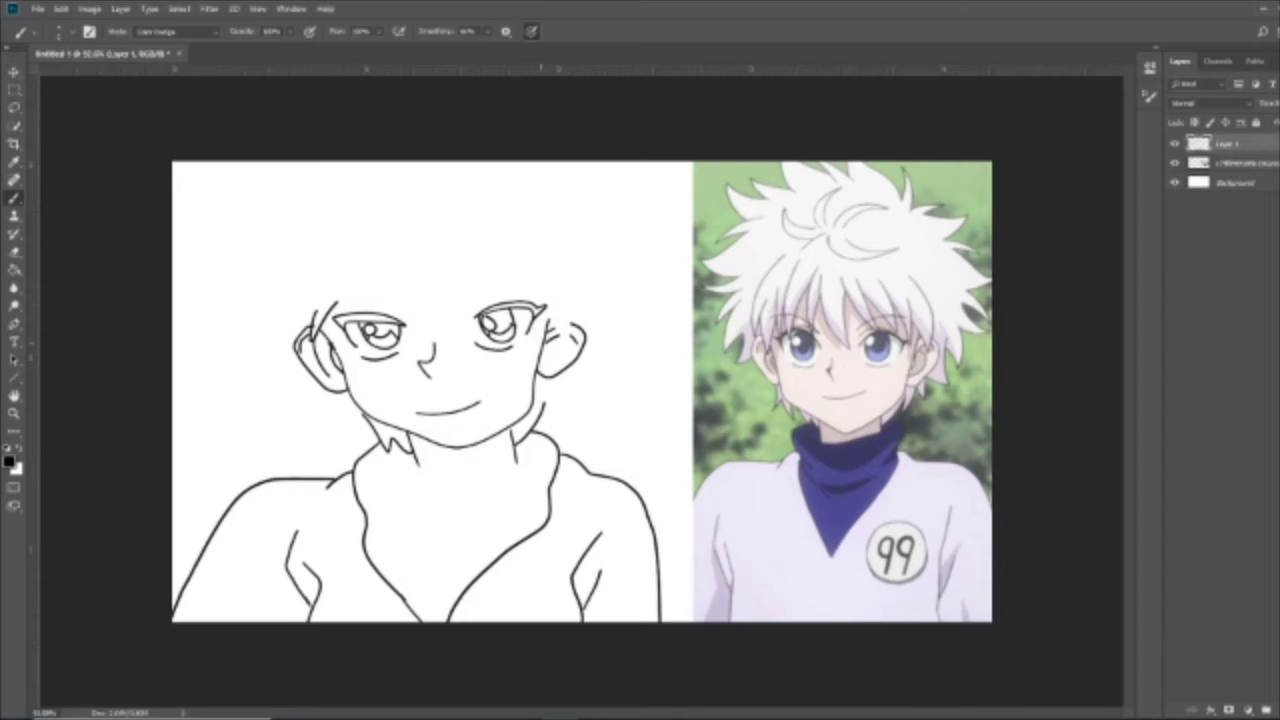
Draw the spiky outline of the hair around the whole head, from one ear to the other.
{"action": "left_click_drag", "start_coordinate": [572, 348], "coordinate": [556, 274]}
{"action": "mouse_move", "coordinate": [552, 391]}
{"action": "left_mouse_down"}
{"action": "mouse_move", "coordinate": [598, 387]}
{"action": "mouse_move", "coordinate": [589, 347]}
{"action": "mouse_move", "coordinate": [557, 416]}
{"action": "mouse_move", "coordinate": [600, 326]}
{"action": "mouse_move", "coordinate": [640, 296]}
{"action": "mouse_move", "coordinate": [614, 212]}
{"action": "mouse_move", "coordinate": [596, 204]}
{"action": "mouse_move", "coordinate": [626, 196]}
{"action": "left_mouse_up"}
{"action": "key", "text": "ctrl+z"}
{"action": "key", "text": "ctrl+z"}
{"action": "key", "text": "ctrl+z"}
{"action": "mouse_move", "coordinate": [584, 372]}
{"action": "left_mouse_down"}
{"action": "mouse_move", "coordinate": [620, 325]}
{"action": "mouse_move", "coordinate": [655, 320]}
{"action": "mouse_move", "coordinate": [640, 265]}
{"action": "mouse_move", "coordinate": [658, 253]}
{"action": "mouse_move", "coordinate": [592, 230]}
{"action": "mouse_move", "coordinate": [618, 228]}
{"action": "mouse_move", "coordinate": [520, 164]}
{"action": "mouse_move", "coordinate": [335, 163]}
{"action": "mouse_move", "coordinate": [322, 196]}
{"action": "mouse_move", "coordinate": [300, 185]}
{"action": "mouse_move", "coordinate": [295, 210]}
{"action": "mouse_move", "coordinate": [235, 205]}
{"action": "mouse_move", "coordinate": [290, 262]}
{"action": "mouse_move", "coordinate": [222, 258]}
{"action": "mouse_move", "coordinate": [292, 262]}
{"action": "mouse_move", "coordinate": [228, 285]}
{"action": "mouse_move", "coordinate": [260, 315]}
{"action": "mouse_move", "coordinate": [212, 322]}
{"action": "mouse_move", "coordinate": [234, 352]}
{"action": "mouse_move", "coordinate": [276, 346]}
{"action": "mouse_move", "coordinate": [264, 404]}
{"action": "mouse_move", "coordinate": [333, 412]}
{"action": "mouse_move", "coordinate": [354, 442]}
{"action": "mouse_move", "coordinate": [370, 408]}
{"action": "left_mouse_up"}
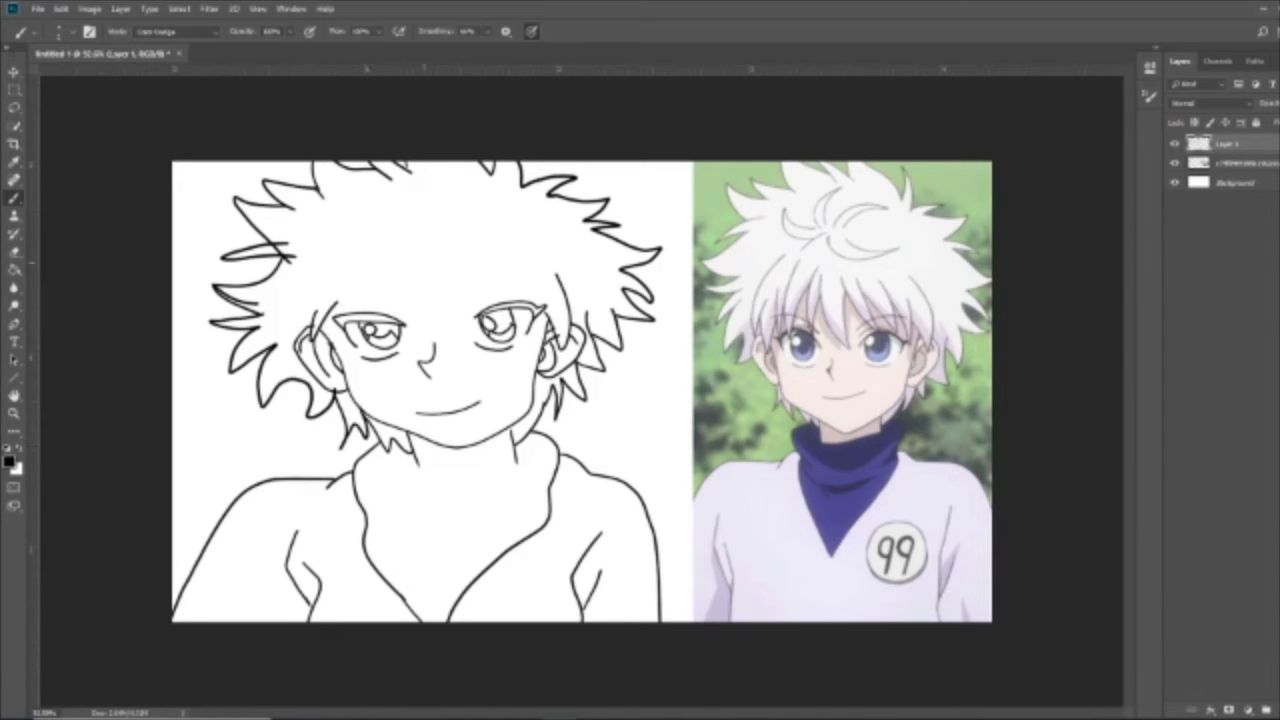
{"action": "key", "text": "ctrl+z"}
Draw the pointed bangs across the forehead and eyes, plus the curved tuft on the crown.
{"action": "mouse_move", "coordinate": [313, 315]}
{"action": "left_mouse_down"}
{"action": "mouse_move", "coordinate": [330, 297]}
{"action": "mouse_move", "coordinate": [309, 325]}
{"action": "mouse_move", "coordinate": [331, 263]}
{"action": "mouse_move", "coordinate": [365, 290]}
{"action": "mouse_move", "coordinate": [346, 332]}
{"action": "left_mouse_up"}
{"action": "left_click_drag", "start_coordinate": [390, 292], "coordinate": [352, 330]}
{"action": "left_click_drag", "start_coordinate": [406, 270], "coordinate": [370, 308]}
{"action": "mouse_move", "coordinate": [414, 272]}
{"action": "left_mouse_down"}
{"action": "mouse_move", "coordinate": [438, 283]}
{"action": "mouse_move", "coordinate": [456, 318]}
{"action": "left_mouse_up"}
{"action": "mouse_move", "coordinate": [458, 269]}
{"action": "left_mouse_down"}
{"action": "mouse_move", "coordinate": [475, 310]}
{"action": "mouse_move", "coordinate": [499, 294]}
{"action": "mouse_move", "coordinate": [500, 266]}
{"action": "mouse_move", "coordinate": [510, 306]}
{"action": "left_mouse_up"}
{"action": "mouse_move", "coordinate": [541, 283]}
{"action": "left_mouse_down"}
{"action": "mouse_move", "coordinate": [530, 316]}
{"action": "mouse_move", "coordinate": [458, 302]}
{"action": "left_mouse_up"}
{"action": "left_click_drag", "start_coordinate": [404, 287], "coordinate": [336, 308]}
{"action": "mouse_move", "coordinate": [367, 203]}
{"action": "left_mouse_down"}
{"action": "mouse_move", "coordinate": [412, 240]}
{"action": "mouse_move", "coordinate": [442, 218]}
{"action": "mouse_move", "coordinate": [494, 230]}
{"action": "mouse_move", "coordinate": [516, 262]}
{"action": "left_mouse_up"}
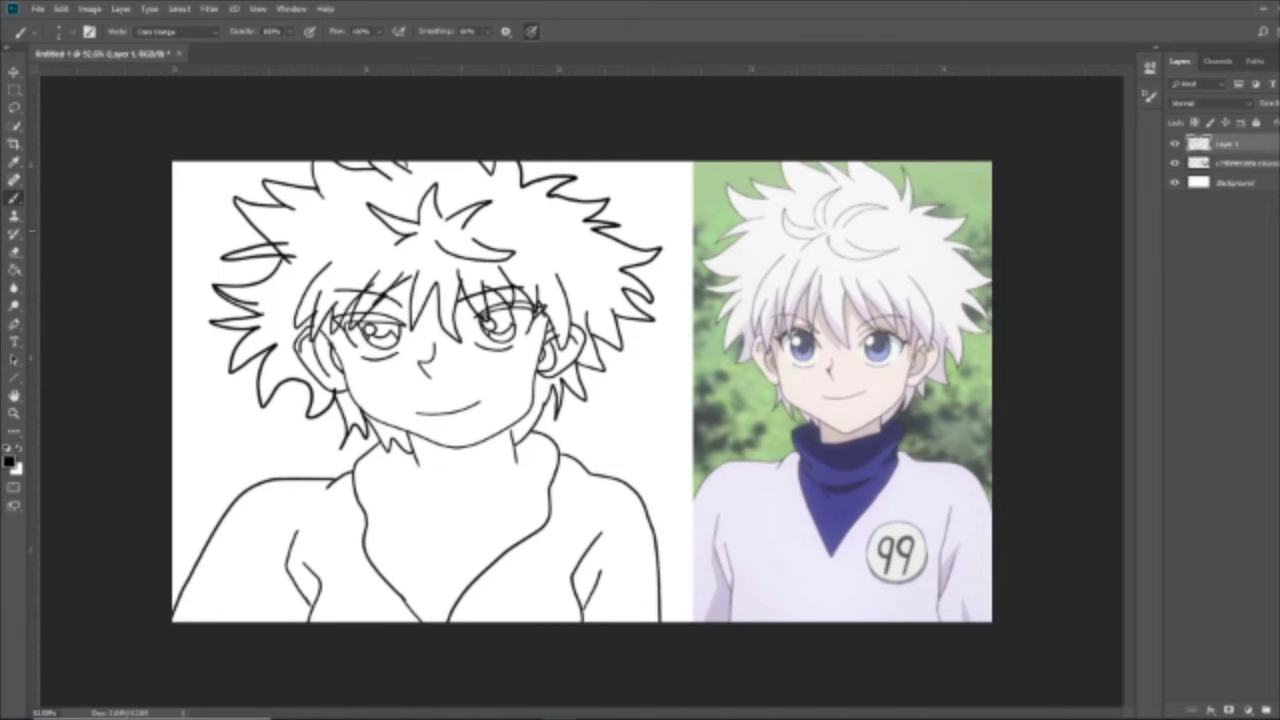
Draw the curved collar opening below the neck and a round badge reading 99 on the chest.
{"action": "mouse_move", "coordinate": [534, 455]}
{"action": "left_mouse_down"}
{"action": "mouse_move", "coordinate": [498, 481]}
{"action": "mouse_move", "coordinate": [394, 450]}
{"action": "left_mouse_up"}
{"action": "left_click_drag", "start_coordinate": [524, 577], "coordinate": [520, 578]}
{"action": "mouse_move", "coordinate": [524, 592]}
{"action": "left_mouse_down"}
{"action": "mouse_move", "coordinate": [514, 620]}
{"action": "mouse_move", "coordinate": [538, 620]}
{"action": "left_mouse_up"}
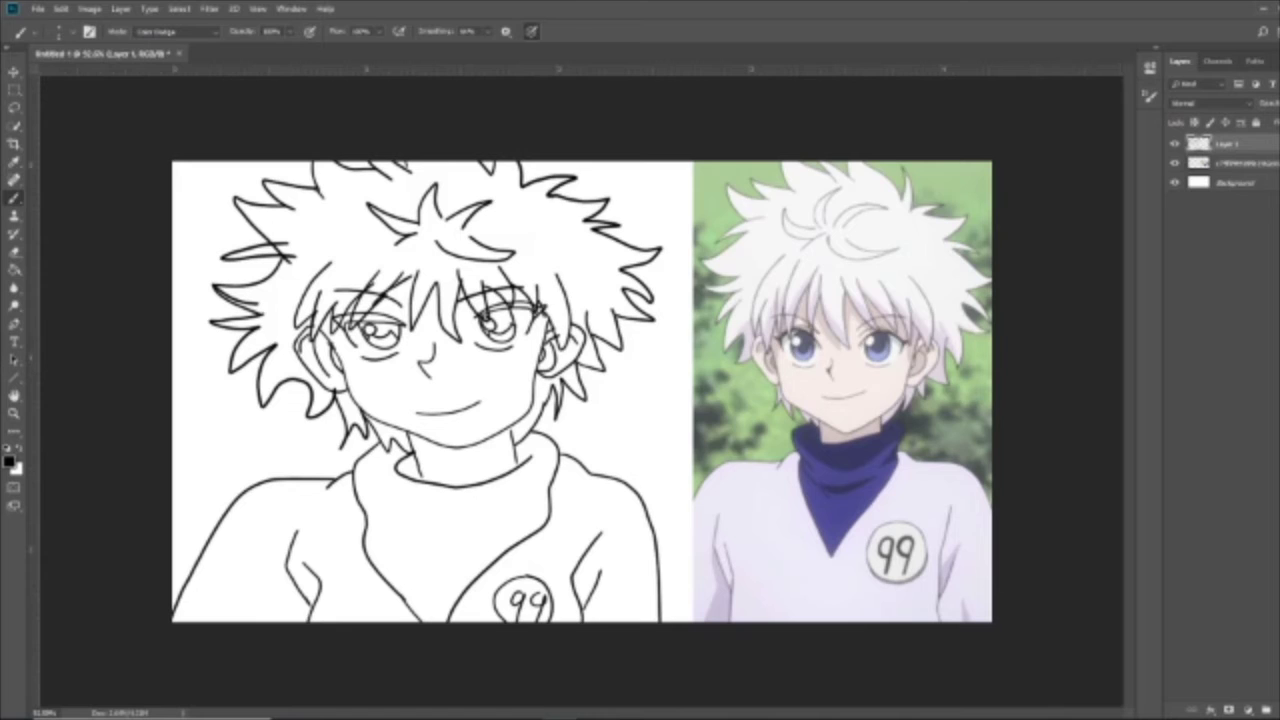
Add a new layer beneath the line art and sample the dark iris colour from the reference.
{"action": "key", "text": "ctrl+shift+alt+n"}
{"action": "key", "text": "i"}
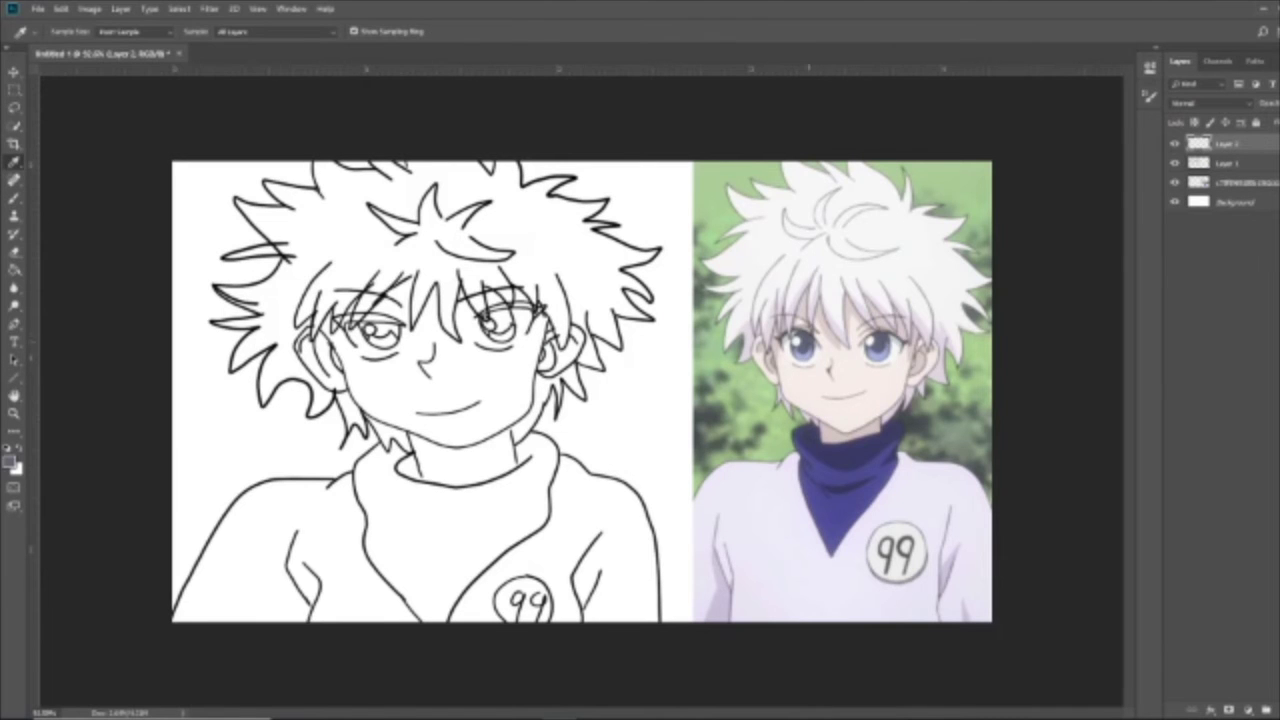
{"action": "key", "text": "b"}
{"action": "left_click_drag", "start_coordinate": [1228, 144], "coordinate": [1228, 171]}
Paint the dark shading of both irises with a larger brush and erase it from the highlights.
{"action": "left_click", "coordinate": [72, 32]}
{"action": "left_click_drag", "start_coordinate": [75, 77], "coordinate": [81, 77]}
{"action": "left_click", "coordinate": [72, 32]}
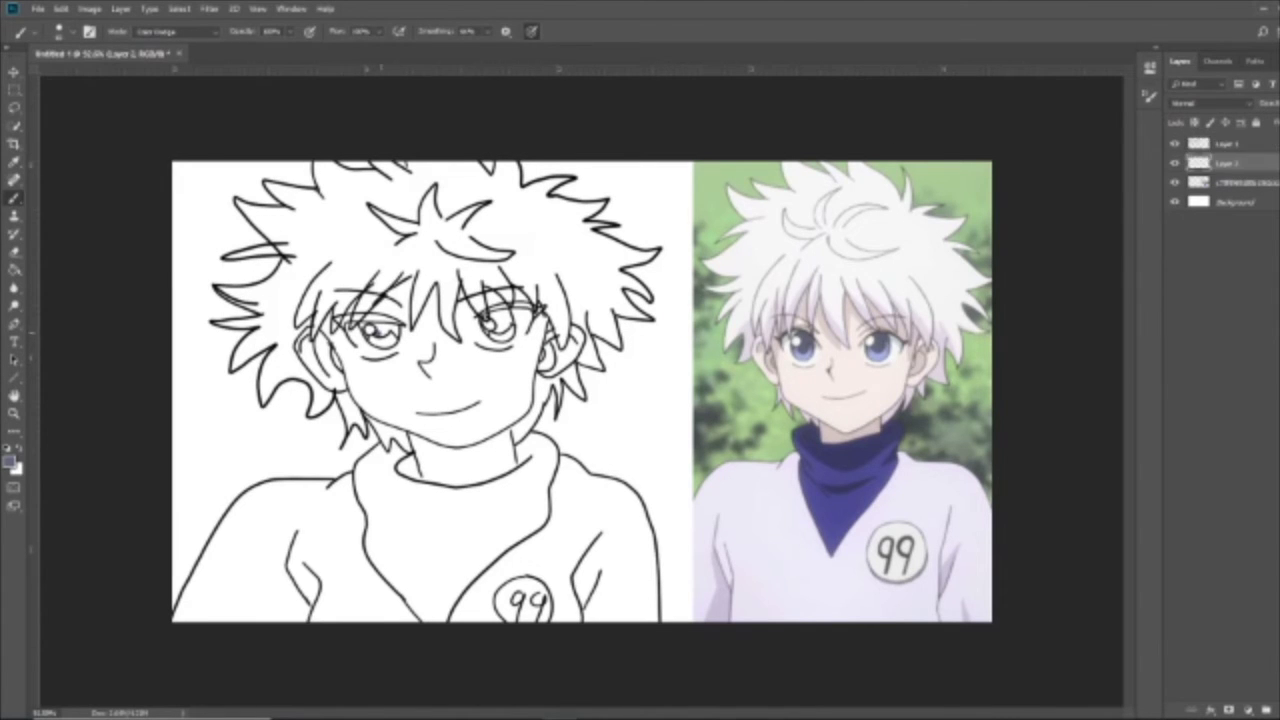
{"action": "key", "text": "ctrl+z"}
{"action": "left_click_drag", "start_coordinate": [369, 338], "coordinate": [400, 328]}
{"action": "key", "text": "e"}
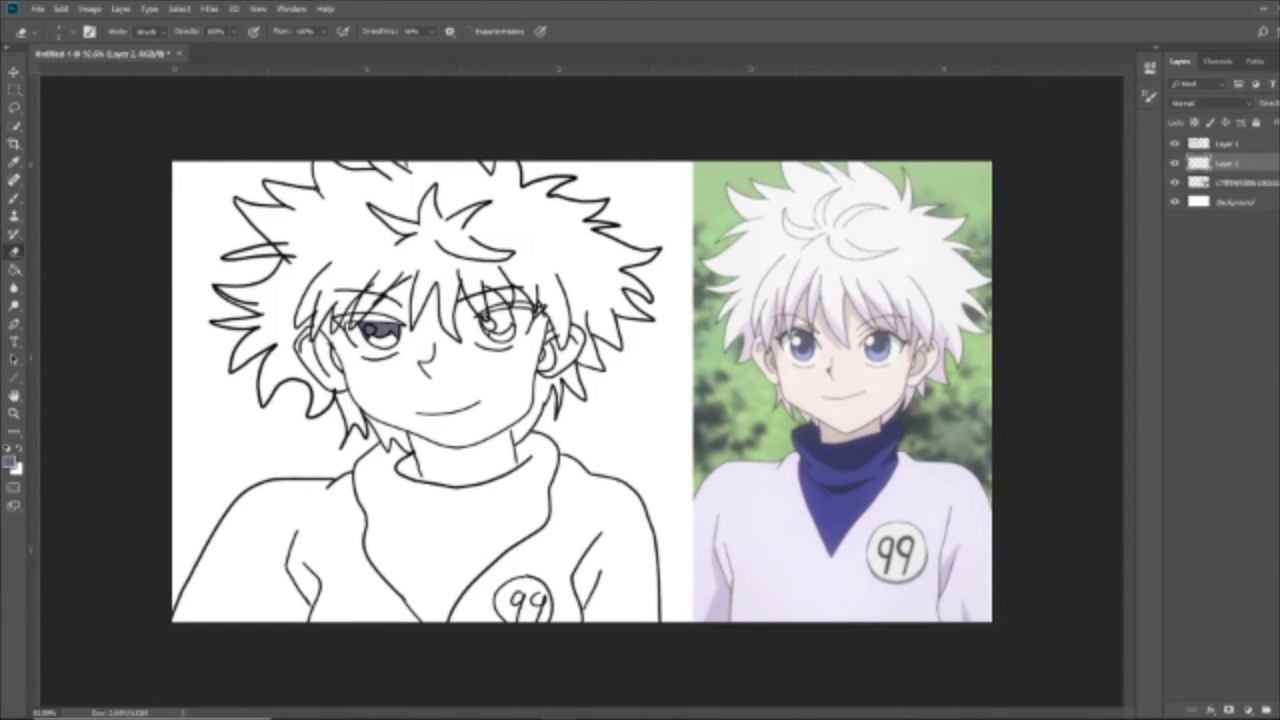
{"action": "key", "text": "b"}
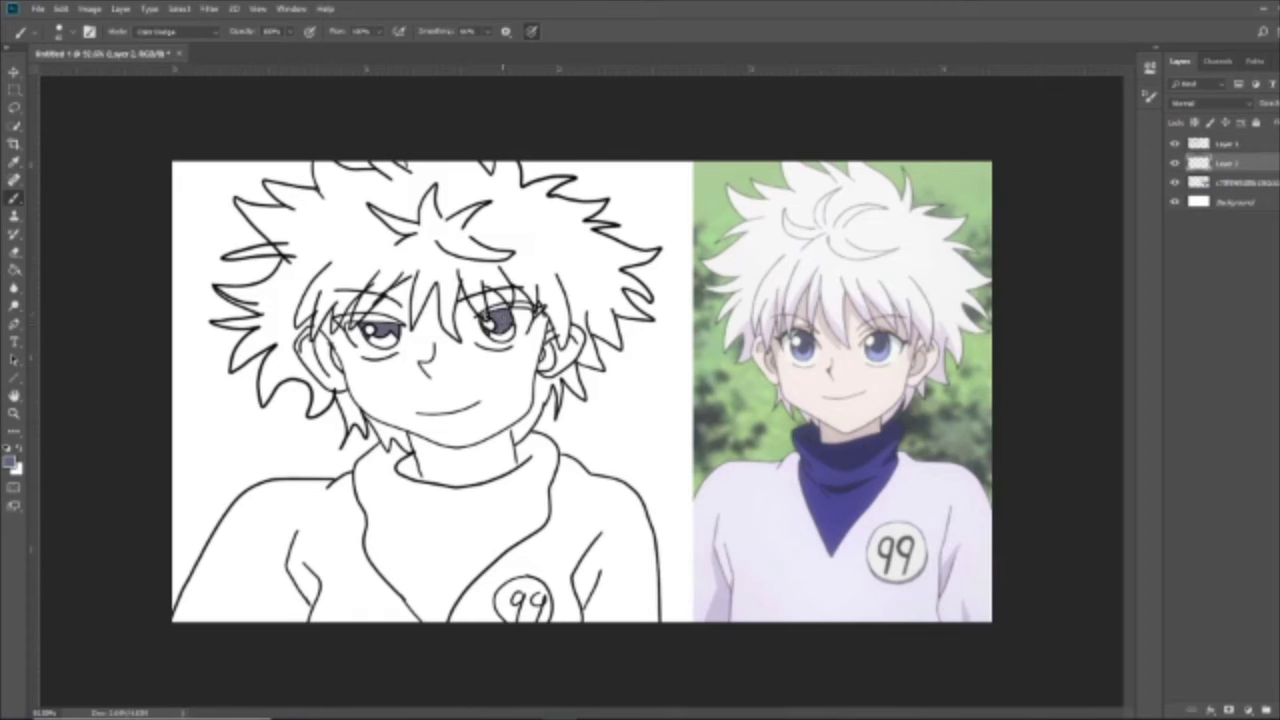
{"action": "key", "text": "e"}
{"action": "key", "text": "b"}
Paint the lower part of both irises in the reference's lighter violet on a new layer beneath the dark shading.
{"action": "left_click", "coordinate": [809, 354], "text": "alt"}
{"action": "left_click", "coordinate": [803, 352], "text": "alt"}
{"action": "left_click", "coordinate": [376, 343]}
{"action": "key", "text": "ctrl+z"}
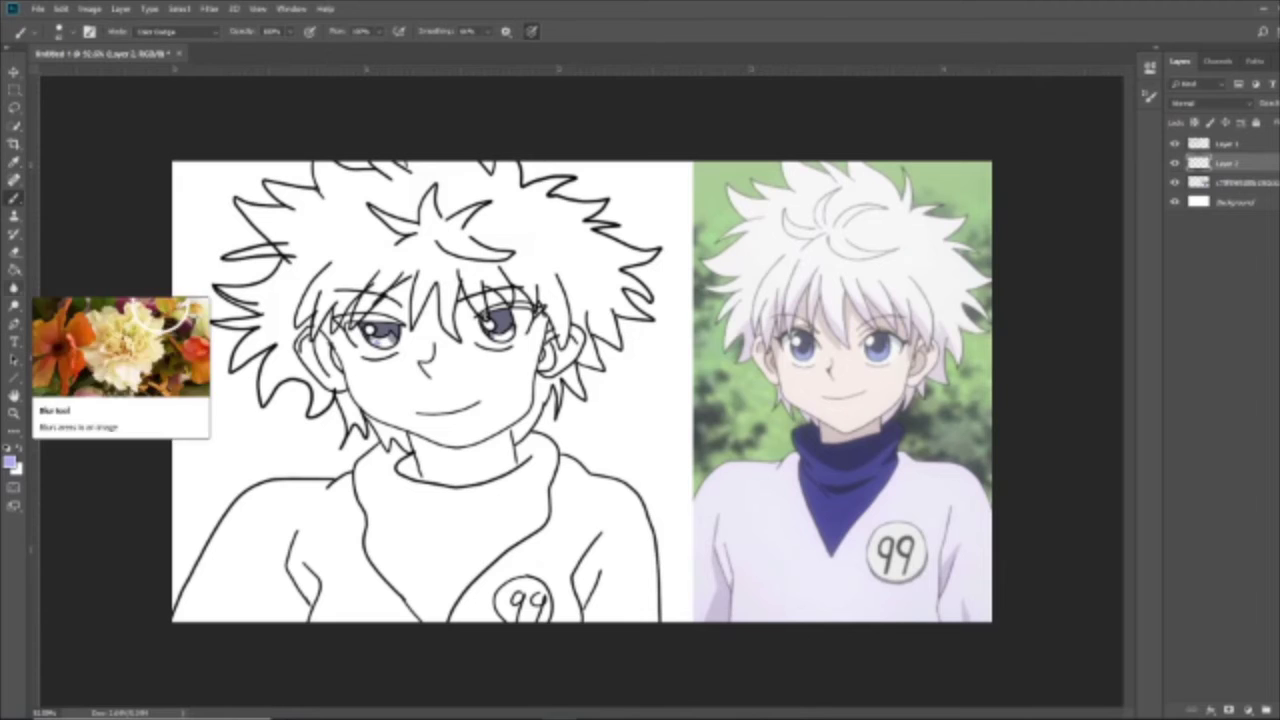
{"action": "key", "text": "ctrl+shift+alt+n"}
{"action": "key", "text": "ctrl+["}
{"action": "left_click_drag", "start_coordinate": [381, 342], "coordinate": [375, 343]}
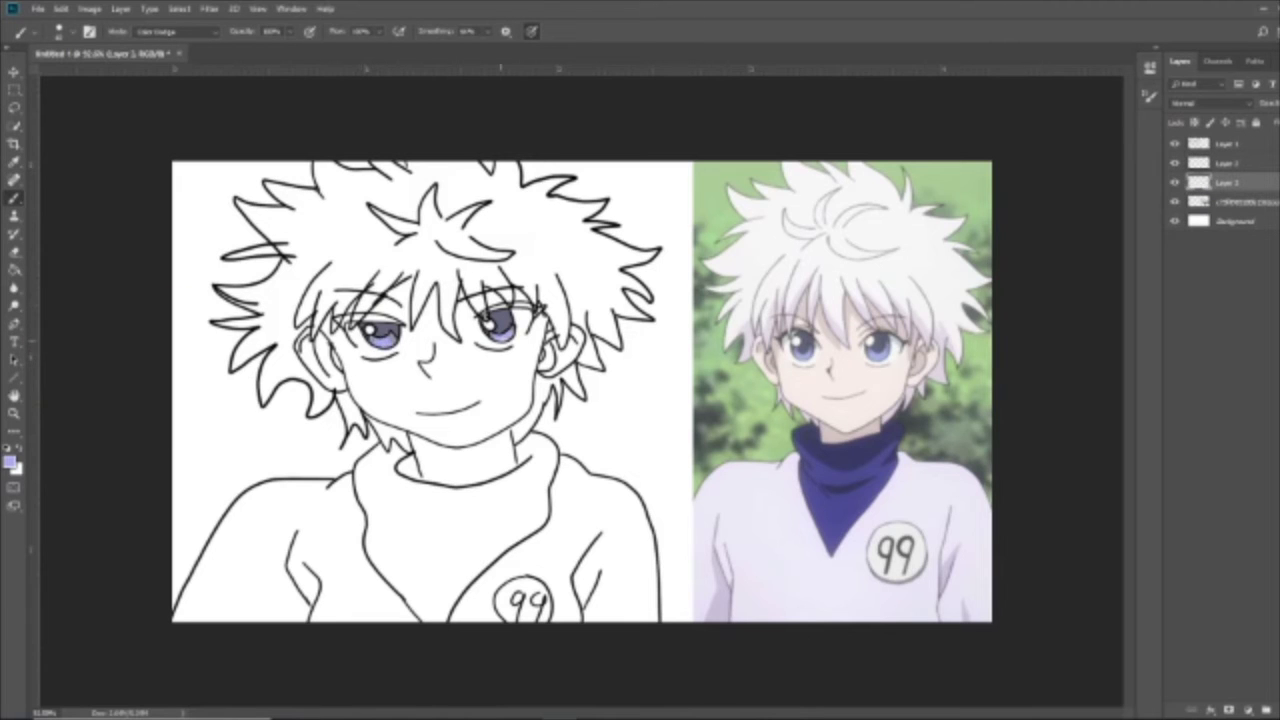
Paint the skin shadows under the bangs, on the neck and inside the ears with the reference's shadow tone.
{"action": "key", "text": "i"}
{"action": "left_click_drag", "start_coordinate": [823, 323], "coordinate": [823, 323]}
{"action": "key", "text": "b"}
{"action": "mouse_move", "coordinate": [389, 297]}
{"action": "left_mouse_down"}
{"action": "mouse_move", "coordinate": [409, 283]}
{"action": "mouse_move", "coordinate": [409, 343]}
{"action": "mouse_move", "coordinate": [411, 280]}
{"action": "mouse_move", "coordinate": [404, 340]}
{"action": "mouse_move", "coordinate": [372, 312]}
{"action": "mouse_move", "coordinate": [452, 354]}
{"action": "left_mouse_up"}
{"action": "key", "text": "ctrl+z"}
{"action": "mouse_move", "coordinate": [440, 286]}
{"action": "left_mouse_down"}
{"action": "mouse_move", "coordinate": [448, 346]}
{"action": "mouse_move", "coordinate": [462, 326]}
{"action": "left_mouse_up"}
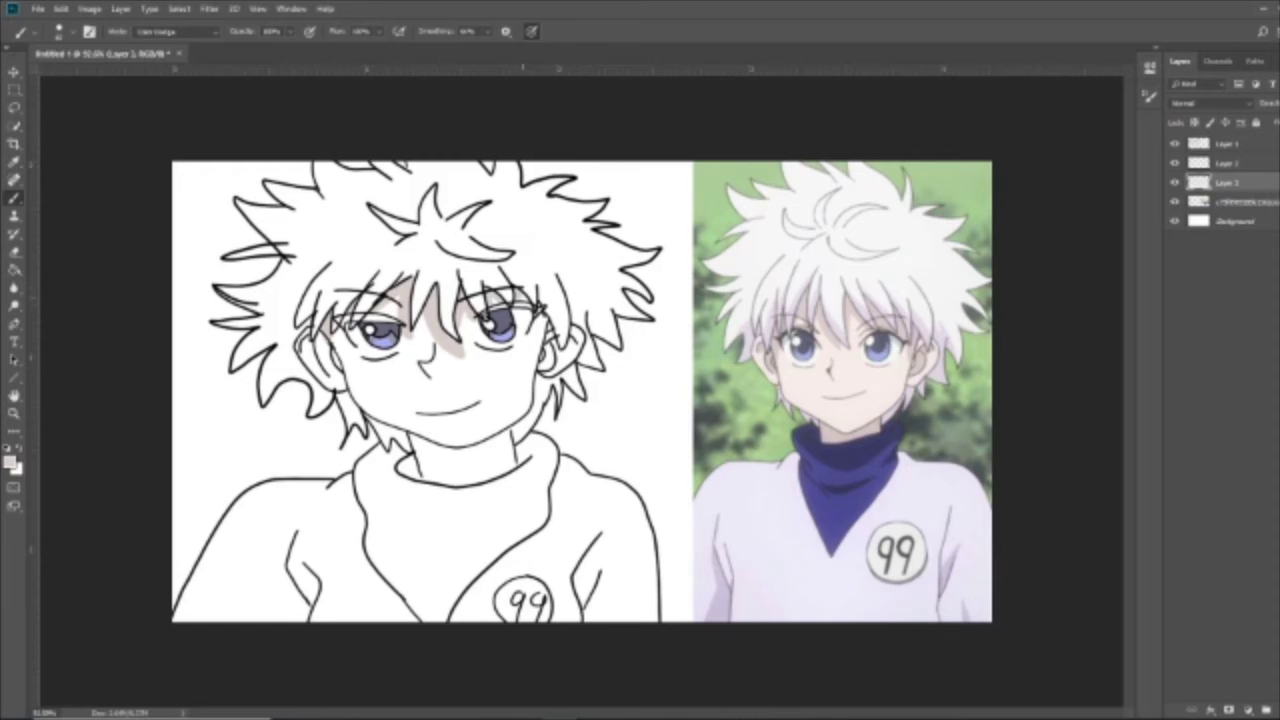
{"action": "mouse_move", "coordinate": [410, 434]}
{"action": "left_mouse_down"}
{"action": "mouse_move", "coordinate": [438, 486]}
{"action": "mouse_move", "coordinate": [512, 434]}
{"action": "mouse_move", "coordinate": [418, 460]}
{"action": "mouse_move", "coordinate": [505, 440]}
{"action": "mouse_move", "coordinate": [422, 450]}
{"action": "mouse_move", "coordinate": [495, 452]}
{"action": "left_mouse_up"}
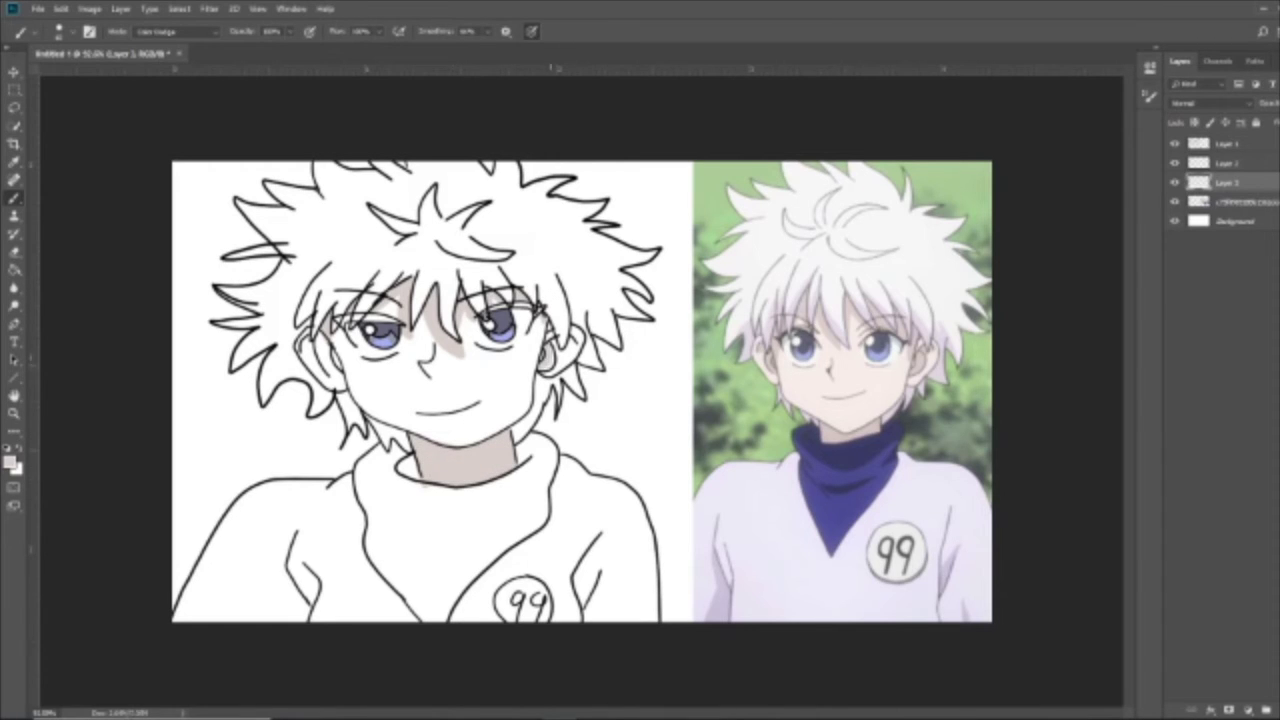
{"action": "mouse_move", "coordinate": [318, 340]}
{"action": "left_mouse_down"}
{"action": "mouse_move", "coordinate": [334, 378]}
{"action": "mouse_move", "coordinate": [328, 345]}
{"action": "left_mouse_up"}
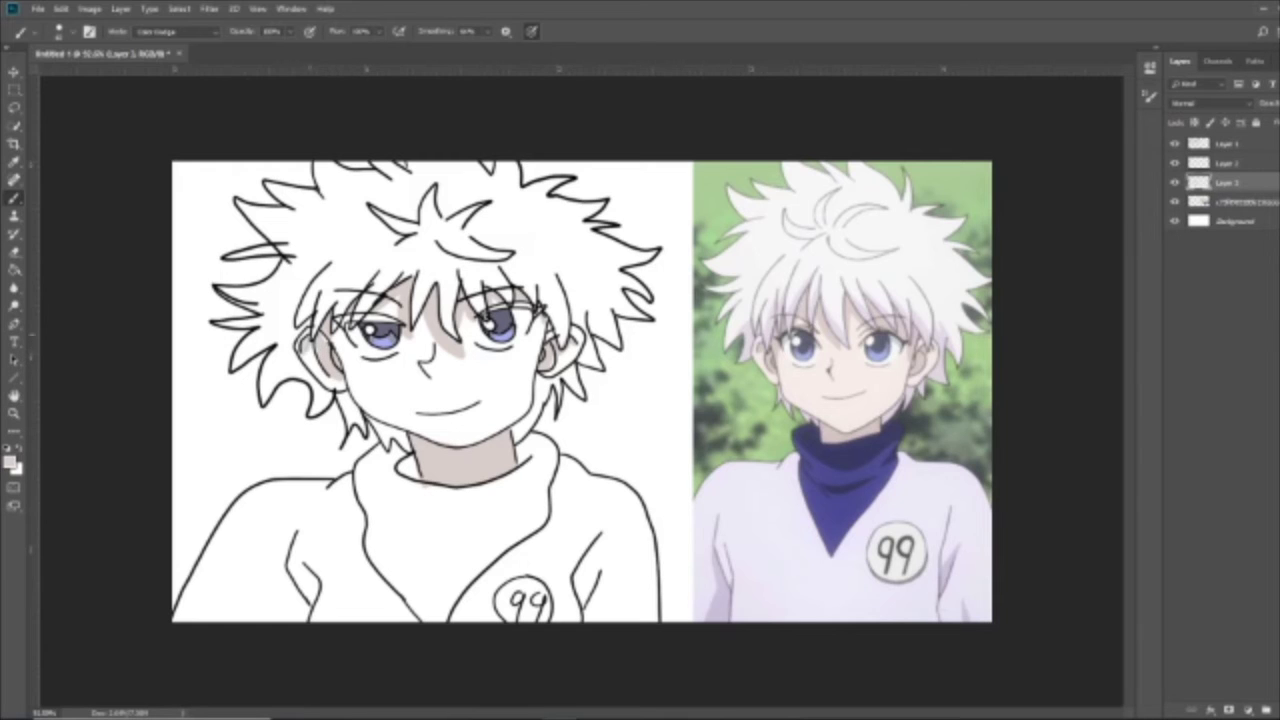
Paint the face in the reference's light skin tone with a larger brush on a new layer beneath the shadows.
{"action": "left_click", "coordinate": [829, 371], "text": "alt"}
{"action": "key", "text": "ctrl+shift+alt+n"}
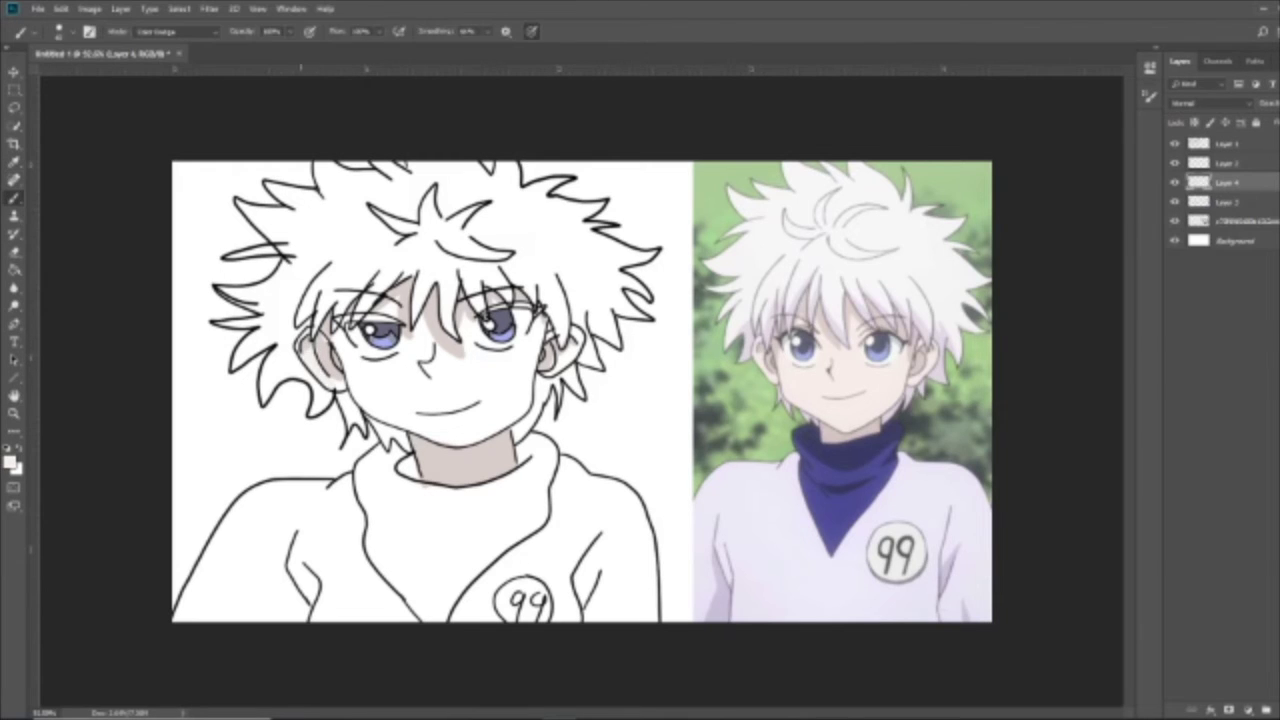
{"action": "key", "text": "ctrl+bracketleft"}
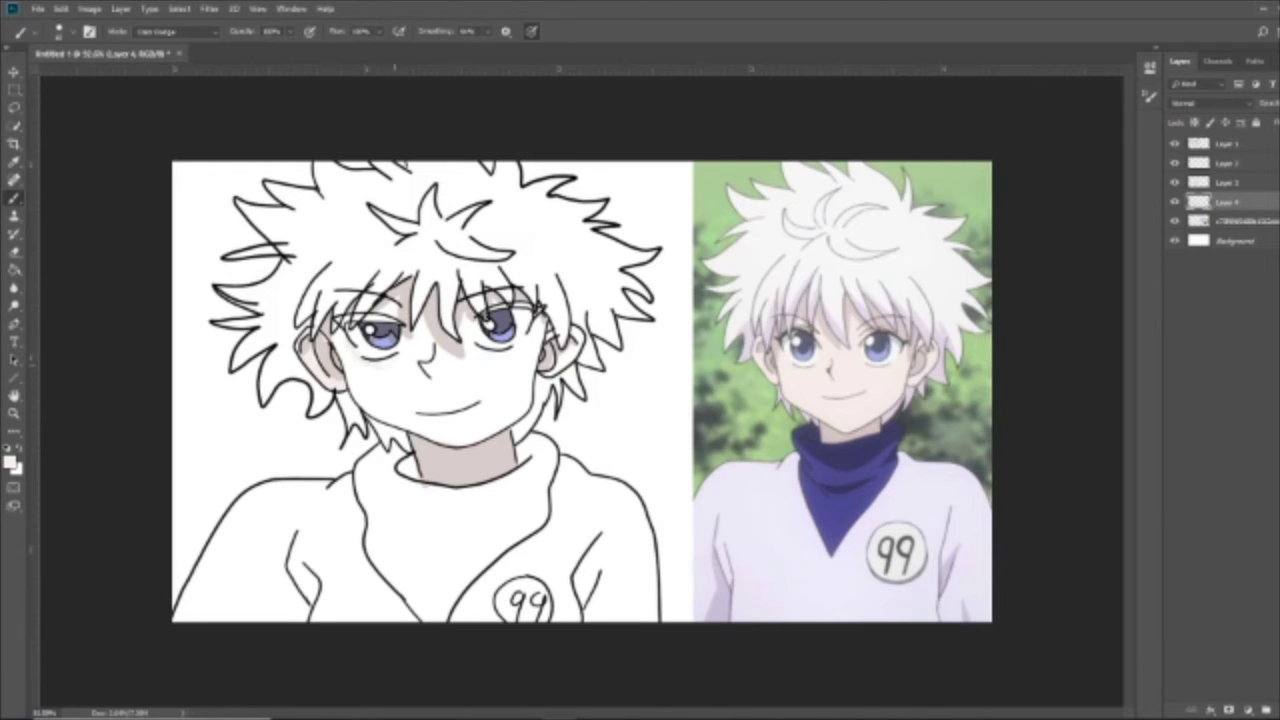
{"action": "key", "text": "ctrl+z"}
{"action": "left_click", "coordinate": [66, 32]}
{"action": "left_click_drag", "start_coordinate": [82, 72], "coordinate": [96, 72]}
{"action": "mouse_move", "coordinate": [348, 345]}
{"action": "left_mouse_down"}
{"action": "mouse_move", "coordinate": [370, 395]}
{"action": "mouse_move", "coordinate": [525, 370]}
{"action": "mouse_move", "coordinate": [459, 318]}
{"action": "mouse_move", "coordinate": [390, 385]}
{"action": "mouse_move", "coordinate": [495, 410]}
{"action": "left_mouse_up"}
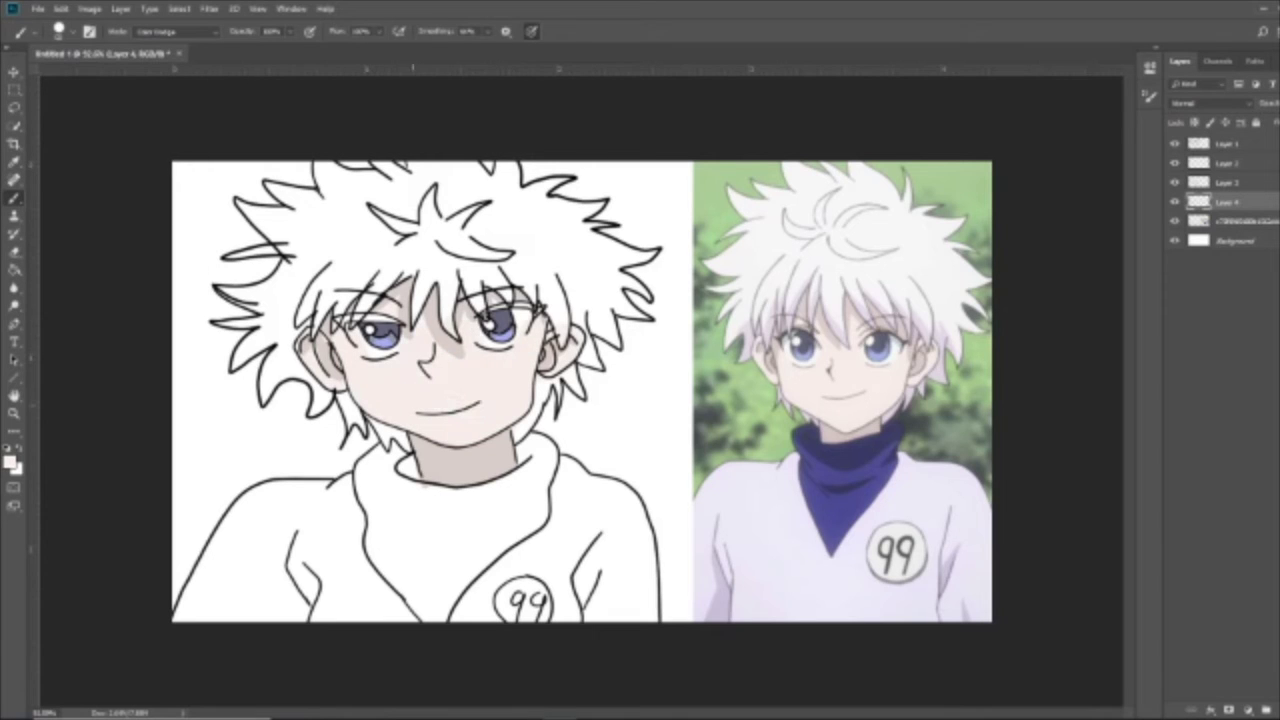
Erase the skin colour from the eye whites and the stray line art crossing an eye's highlight.
{"action": "key", "text": "e"}
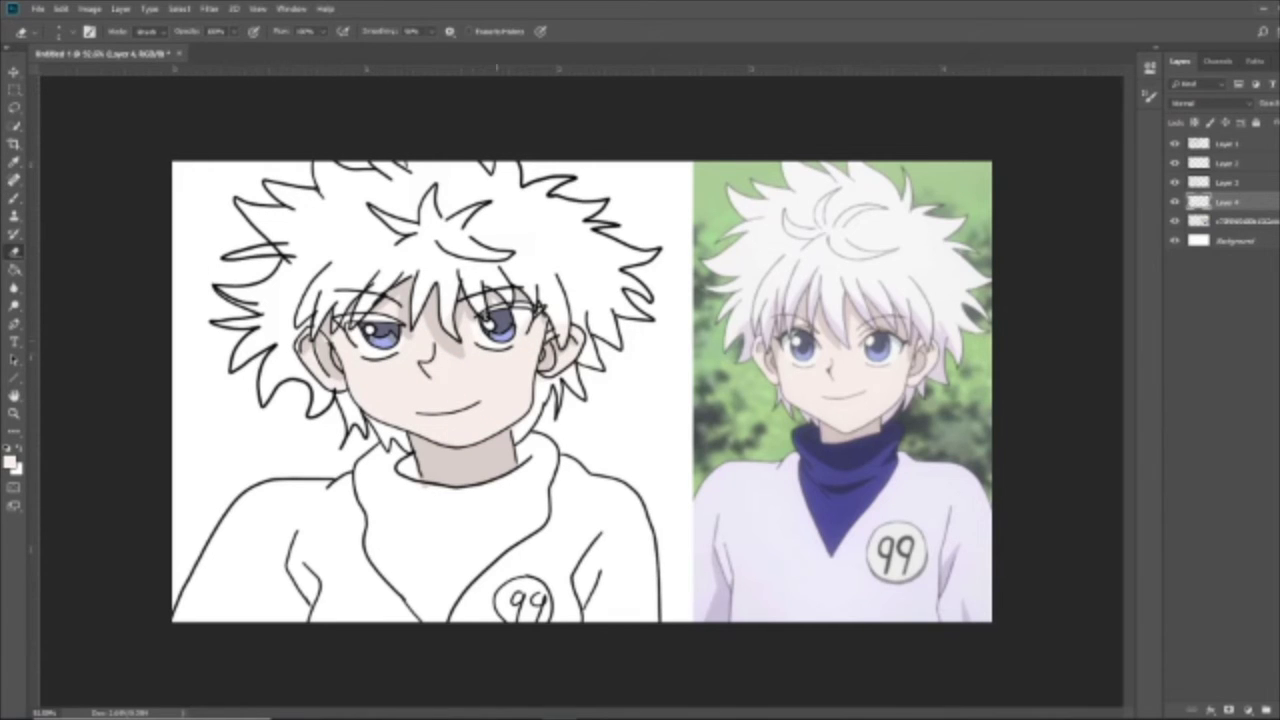
{"action": "left_click", "coordinate": [1228, 144]}
{"action": "left_click_drag", "start_coordinate": [479, 315], "coordinate": [489, 323]}
{"action": "left_click", "coordinate": [1228, 202]}
Paint thick black upper eyelashes on both eyes with a small brush, on a new layer above the skin colour.
{"action": "left_click", "coordinate": [10, 462]}
{"action": "left_click", "coordinate": [546, 364]}
{"action": "left_click", "coordinate": [852, 182]}
{"action": "key", "text": "b"}
{"action": "left_click", "coordinate": [71, 32]}
{"action": "double_click", "coordinate": [40, 220]}
{"action": "left_click", "coordinate": [71, 32]}
{"action": "key", "text": "Return"}
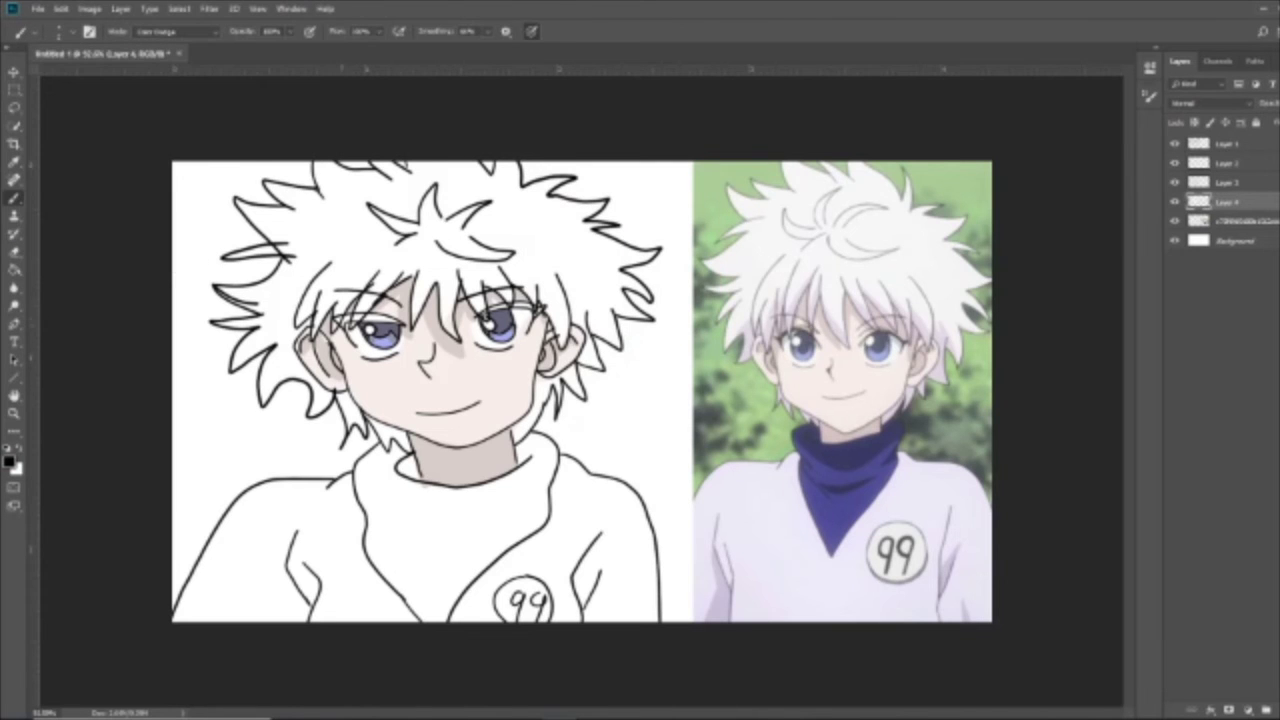
{"action": "left_click", "coordinate": [1278, 710], "text": "ctrl"}
{"action": "left_click_drag", "start_coordinate": [1228, 221], "coordinate": [1228, 192]}
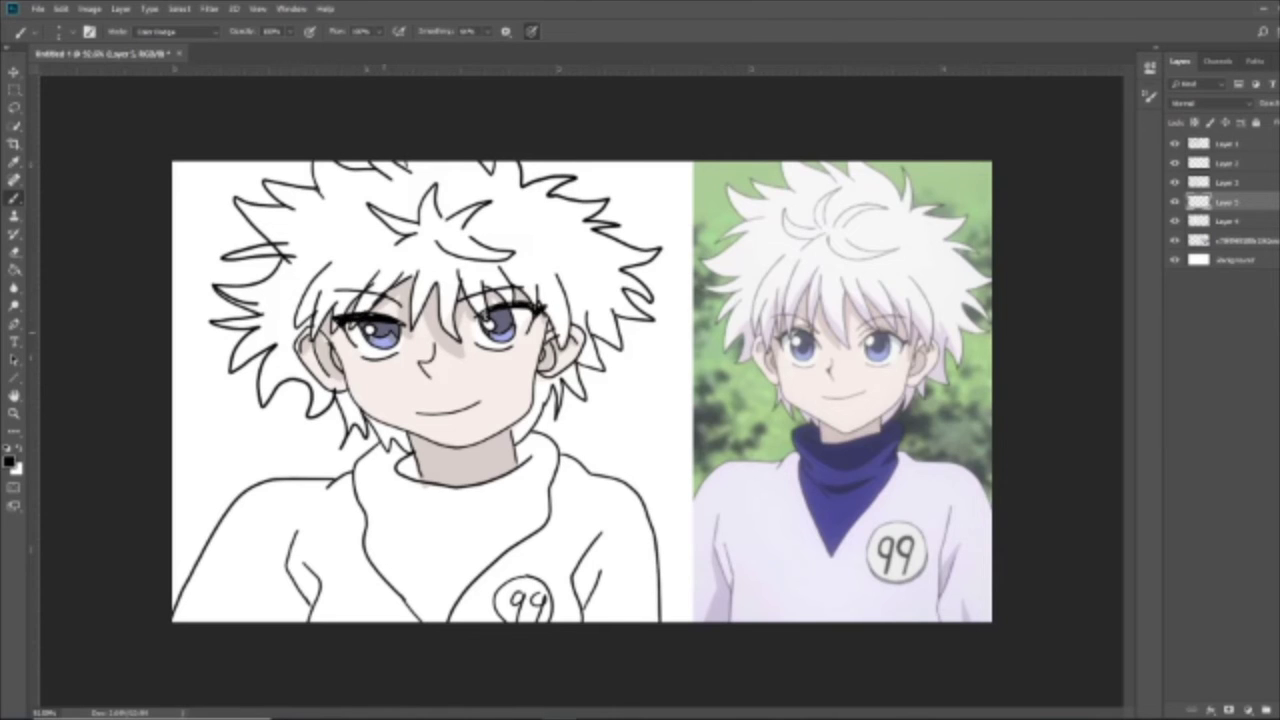
Erase stray iris shading from an eye's highlight, then select the skin shadow layer.
{"action": "key", "text": "e"}
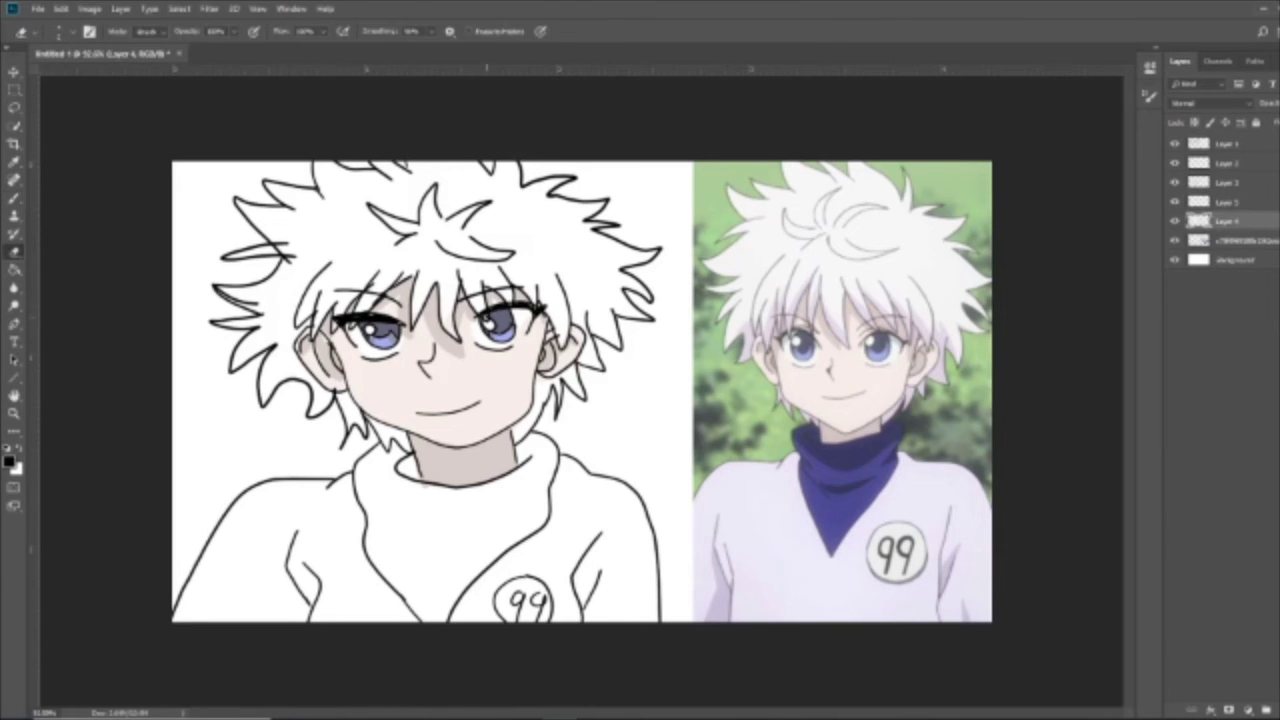
{"action": "left_click", "coordinate": [1228, 221]}
{"action": "left_click", "coordinate": [490, 321], "text": "ctrl"}
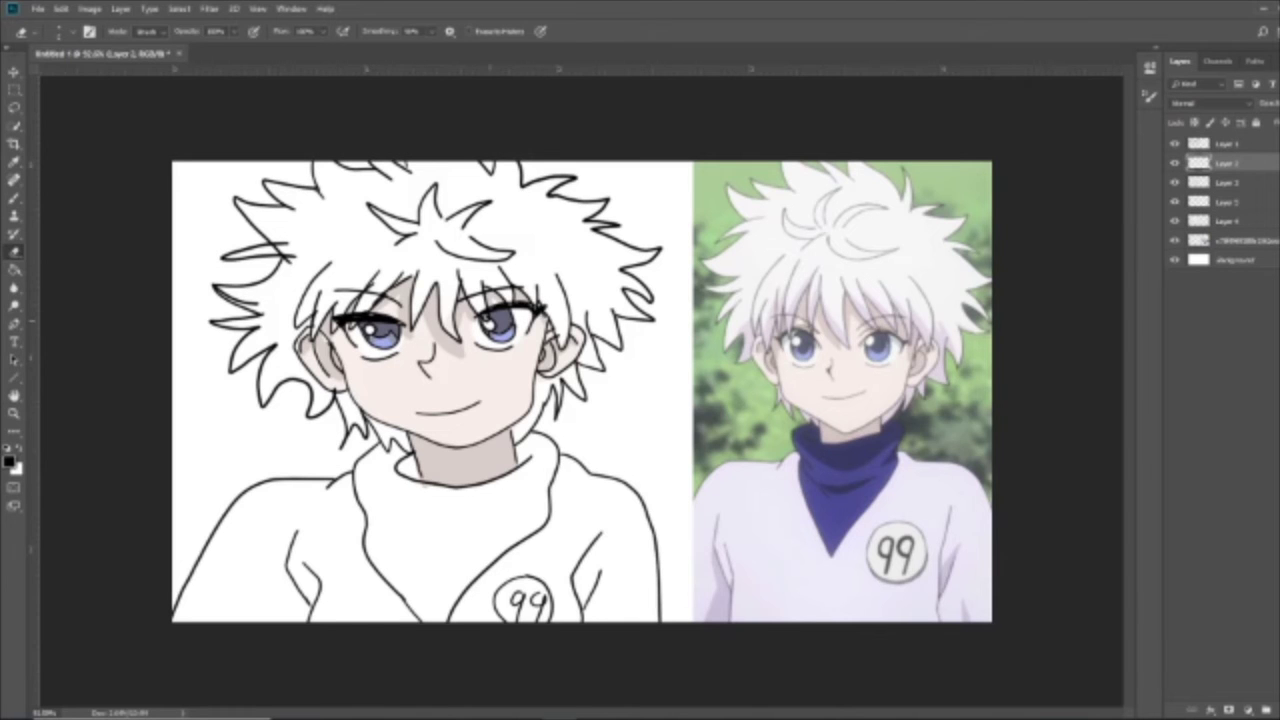
{"action": "left_click", "coordinate": [1228, 221]}
{"action": "left_click", "coordinate": [1228, 202]}
{"action": "left_click", "coordinate": [1228, 183]}
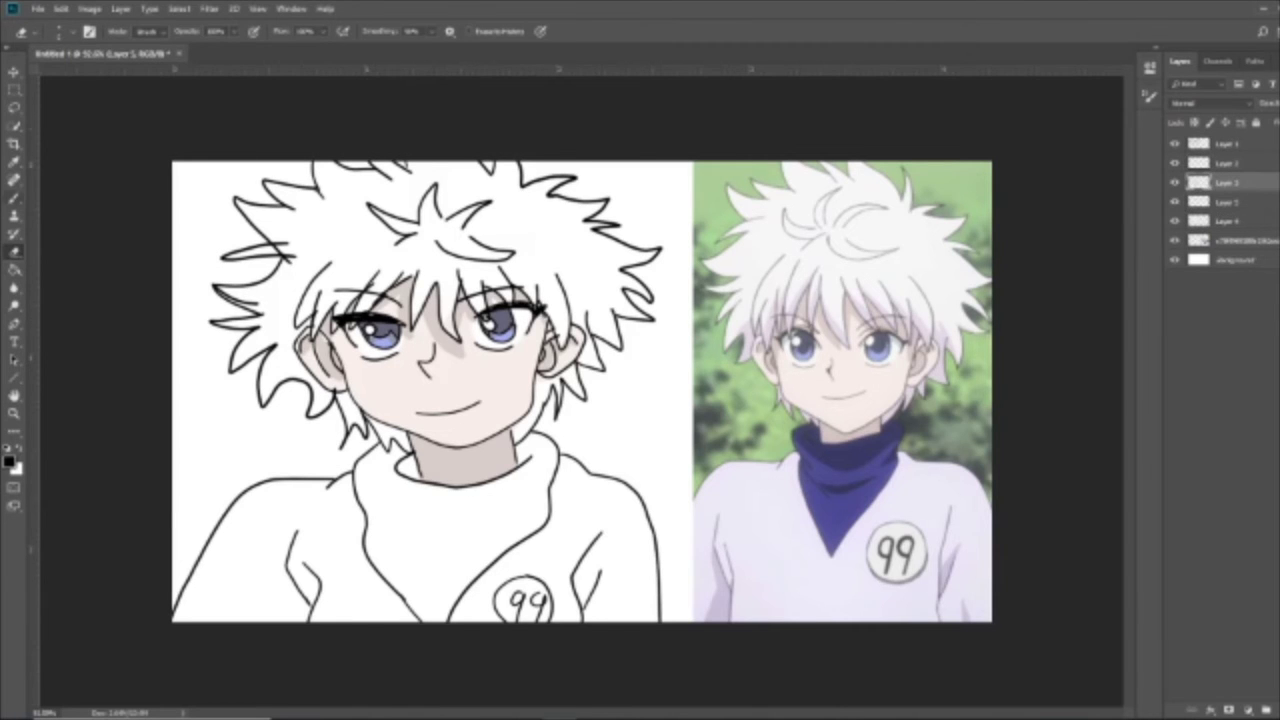
{"action": "left_click", "coordinate": [14, 162]}
{"action": "left_click", "coordinate": [850, 455]}
{"action": "key", "text": "g"}
{"action": "left_click", "coordinate": [450, 530]}
{"action": "key", "text": "ctrl+z"}
Draw black fold lines on the sides and across the middle of the turtleneck collar.
{"action": "key", "text": "b"}
{"action": "left_click", "coordinate": [10, 461]}
{"action": "left_click", "coordinate": [537, 366]}
{"action": "left_click", "coordinate": [852, 181]}
{"action": "mouse_move", "coordinate": [365, 508]}
{"action": "left_mouse_down"}
{"action": "mouse_move", "coordinate": [397, 530]}
{"action": "mouse_move", "coordinate": [383, 531]}
{"action": "left_mouse_up"}
{"action": "mouse_move", "coordinate": [364, 538]}
{"action": "left_mouse_down"}
{"action": "mouse_move", "coordinate": [416, 558]}
{"action": "mouse_move", "coordinate": [399, 561]}
{"action": "mouse_move", "coordinate": [472, 535]}
{"action": "left_mouse_up"}
{"action": "key", "text": "ctrl+z"}
{"action": "left_click_drag", "start_coordinate": [549, 486], "coordinate": [514, 516]}
Paint the turtleneck's fold shadows in the reference's dark blue on a new layer beneath the skin colour.
{"action": "left_click", "coordinate": [14, 162]}
{"action": "left_click", "coordinate": [848, 468]}
{"action": "left_click", "coordinate": [14, 198]}
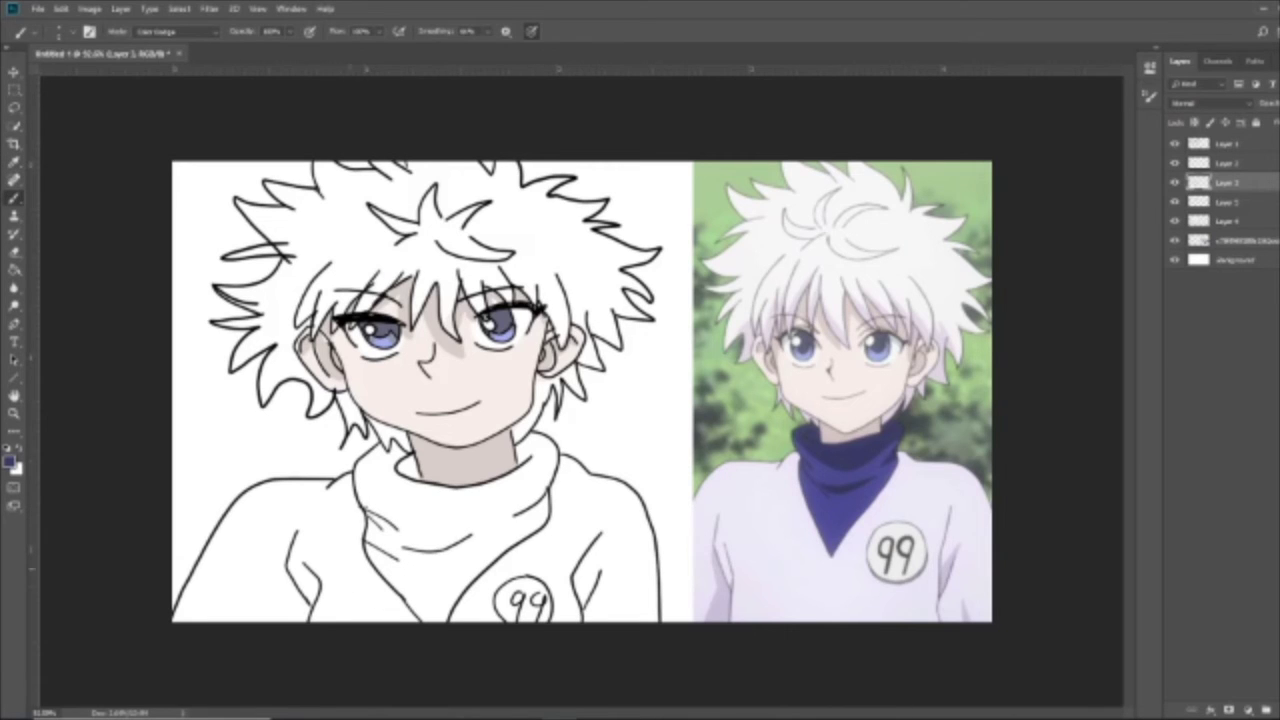
{"action": "left_click", "coordinate": [1244, 240]}
{"action": "left_click", "coordinate": [1278, 710]}
{"action": "mouse_move", "coordinate": [355, 467]}
{"action": "left_mouse_down"}
{"action": "mouse_move", "coordinate": [369, 487]}
{"action": "mouse_move", "coordinate": [559, 457]}
{"action": "left_mouse_up"}
{"action": "left_click_drag", "start_coordinate": [514, 518], "coordinate": [551, 514]}
{"action": "mouse_move", "coordinate": [402, 547]}
{"action": "left_mouse_down"}
{"action": "mouse_move", "coordinate": [470, 538]}
{"action": "mouse_move", "coordinate": [448, 548]}
{"action": "left_mouse_up"}
{"action": "key", "text": "ctrl+z"}
{"action": "key", "text": "ctrl+z"}
{"action": "key", "text": "ctrl+z"}
{"action": "left_click_drag", "start_coordinate": [548, 504], "coordinate": [510, 522]}
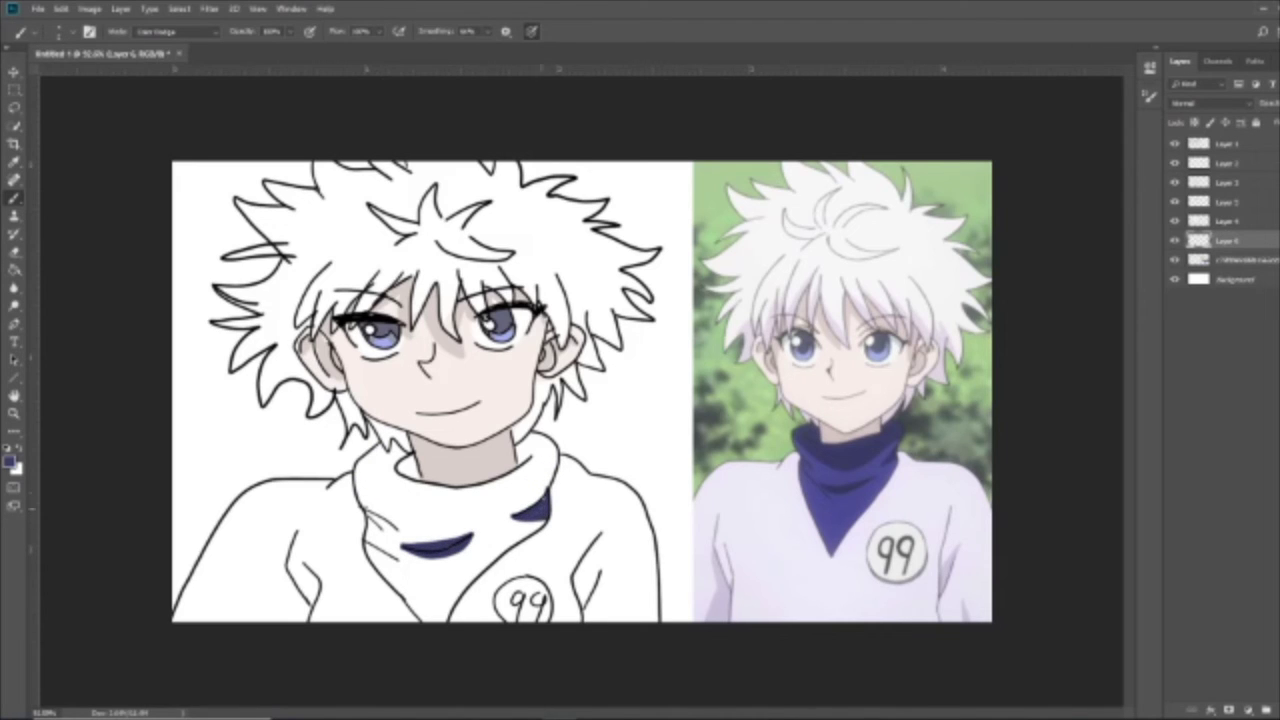
Fill the upper band of the turtleneck with dark blue using a larger brush.
{"action": "mouse_move", "coordinate": [553, 472]}
{"action": "left_mouse_down"}
{"action": "mouse_move", "coordinate": [390, 506]}
{"action": "mouse_move", "coordinate": [355, 452]}
{"action": "mouse_move", "coordinate": [402, 480]}
{"action": "mouse_move", "coordinate": [538, 454]}
{"action": "mouse_move", "coordinate": [532, 434]}
{"action": "left_mouse_up"}
{"action": "key", "text": "ctrl+z"}
{"action": "left_click", "coordinate": [68, 32]}
{"action": "left_click_drag", "start_coordinate": [70, 70], "coordinate": [84, 70]}
{"action": "mouse_move", "coordinate": [378, 442]}
{"action": "left_mouse_down"}
{"action": "mouse_move", "coordinate": [440, 490]}
{"action": "mouse_move", "coordinate": [558, 434]}
{"action": "mouse_move", "coordinate": [390, 504]}
{"action": "mouse_move", "coordinate": [372, 452]}
{"action": "mouse_move", "coordinate": [470, 500]}
{"action": "mouse_move", "coordinate": [450, 512]}
{"action": "mouse_move", "coordinate": [490, 502]}
{"action": "mouse_move", "coordinate": [537, 438]}
{"action": "mouse_move", "coordinate": [548, 480]}
{"action": "left_mouse_up"}
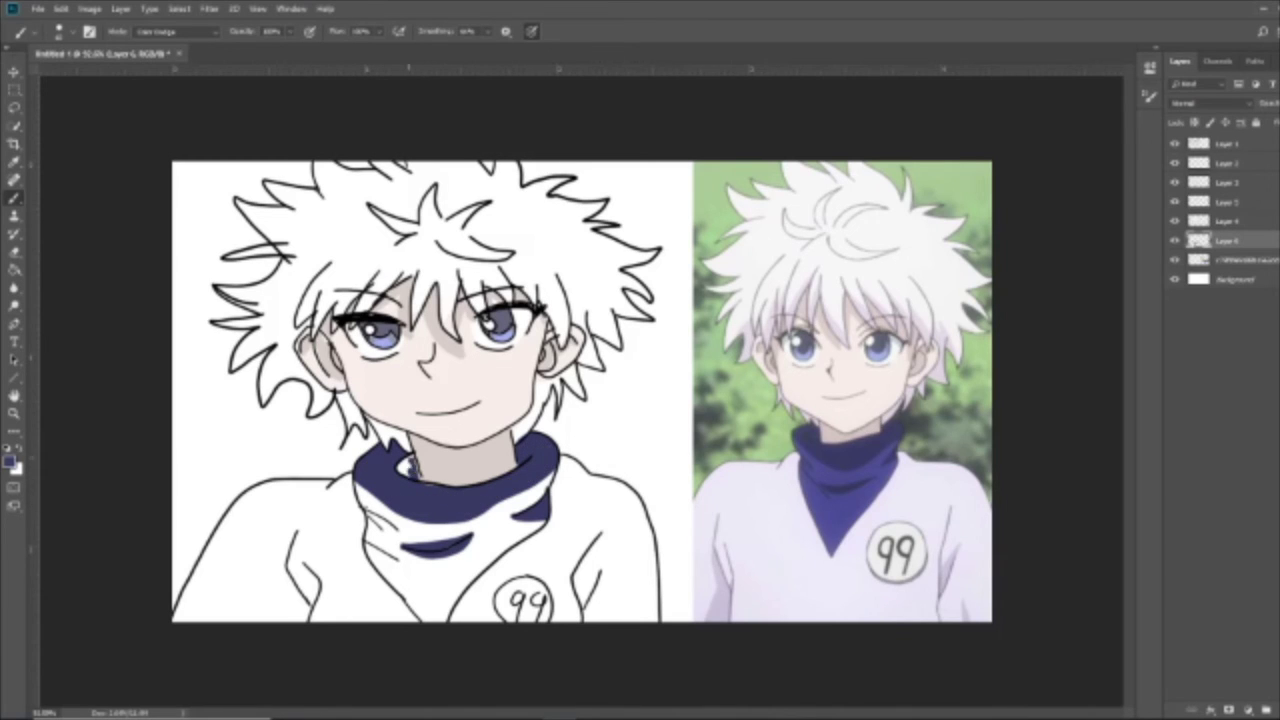
Erase the overlapping colour on the layers above the collar where it covers the turtleneck's inner edge.
{"action": "key", "text": "alt+bracketright"}
{"action": "key", "text": "e"}
{"action": "key", "text": "alt+bracketright"}
{"action": "key", "text": "alt+bracketright"}
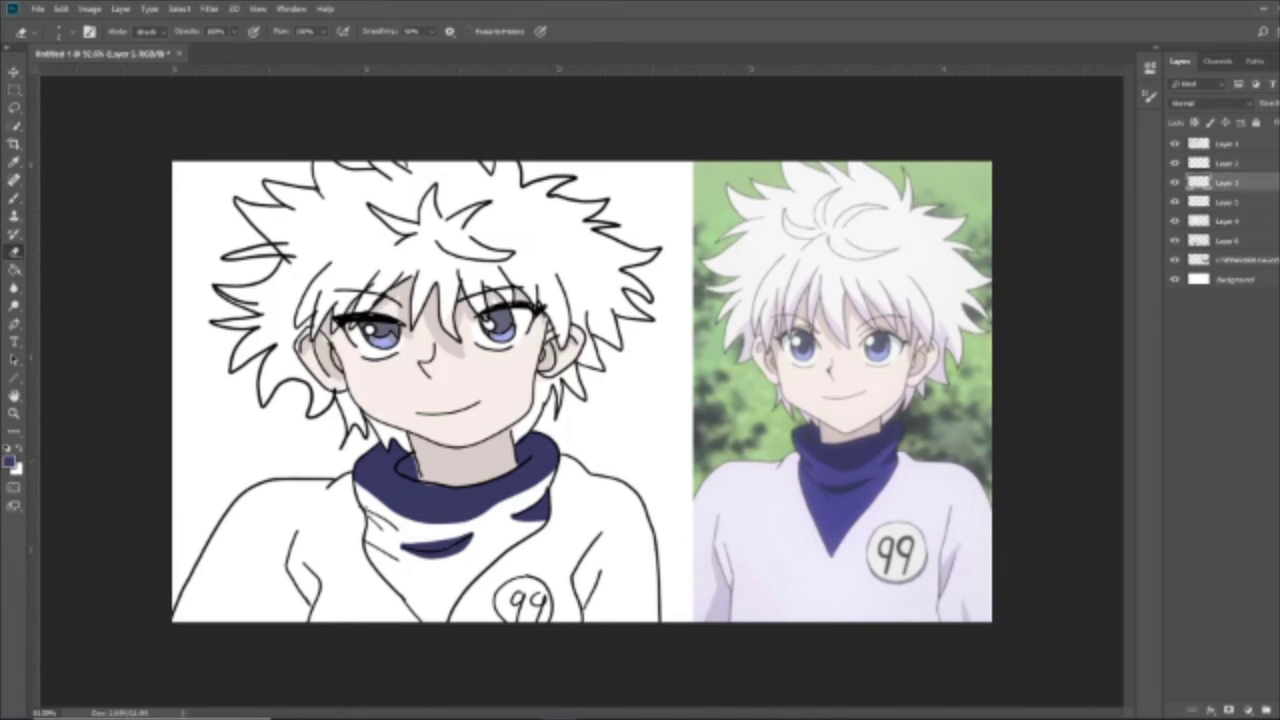
Fill the rest of the turtleneck with the reference's lighter blue on a new layer beneath the fold shadows, using a larger brush.
{"action": "left_click", "coordinate": [1228, 240]}
{"action": "left_click", "coordinate": [14, 162]}
{"action": "left_click", "coordinate": [858, 472]}
{"action": "left_click", "coordinate": [14, 198]}
{"action": "left_click", "coordinate": [1230, 259]}
{"action": "left_click", "coordinate": [1279, 710]}
{"action": "mouse_move", "coordinate": [357, 484]}
{"action": "left_mouse_down"}
{"action": "mouse_move", "coordinate": [394, 515]}
{"action": "mouse_move", "coordinate": [364, 496]}
{"action": "mouse_move", "coordinate": [396, 584]}
{"action": "mouse_move", "coordinate": [524, 534]}
{"action": "mouse_move", "coordinate": [556, 472]}
{"action": "mouse_move", "coordinate": [388, 546]}
{"action": "mouse_move", "coordinate": [440, 598]}
{"action": "mouse_move", "coordinate": [419, 579]}
{"action": "left_mouse_up"}
{"action": "key", "text": "ctrl+z"}
{"action": "left_click", "coordinate": [72, 32]}
{"action": "key", "text": "Return"}
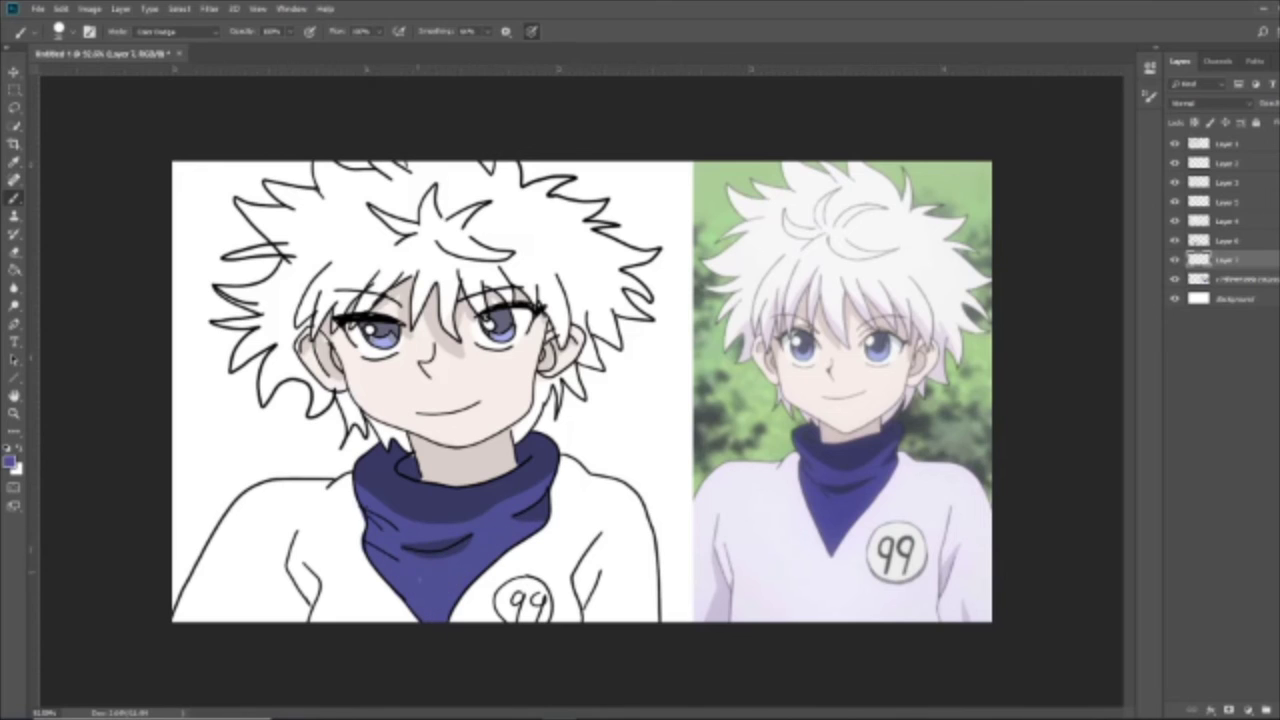
Sample the lavender shadow colour from the reference's sleeve and paint the shadows on both sleeves of the sweater.
{"action": "key", "text": "i"}
{"action": "left_click", "coordinate": [724, 597]}
{"action": "key", "text": "b"}
{"action": "mouse_move", "coordinate": [282, 566]}
{"action": "left_mouse_down"}
{"action": "mouse_move", "coordinate": [272, 616]}
{"action": "mouse_move", "coordinate": [288, 584]}
{"action": "mouse_move", "coordinate": [298, 612]}
{"action": "mouse_move", "coordinate": [284, 620]}
{"action": "left_mouse_up"}
{"action": "left_click_drag", "start_coordinate": [578, 592], "coordinate": [602, 556]}
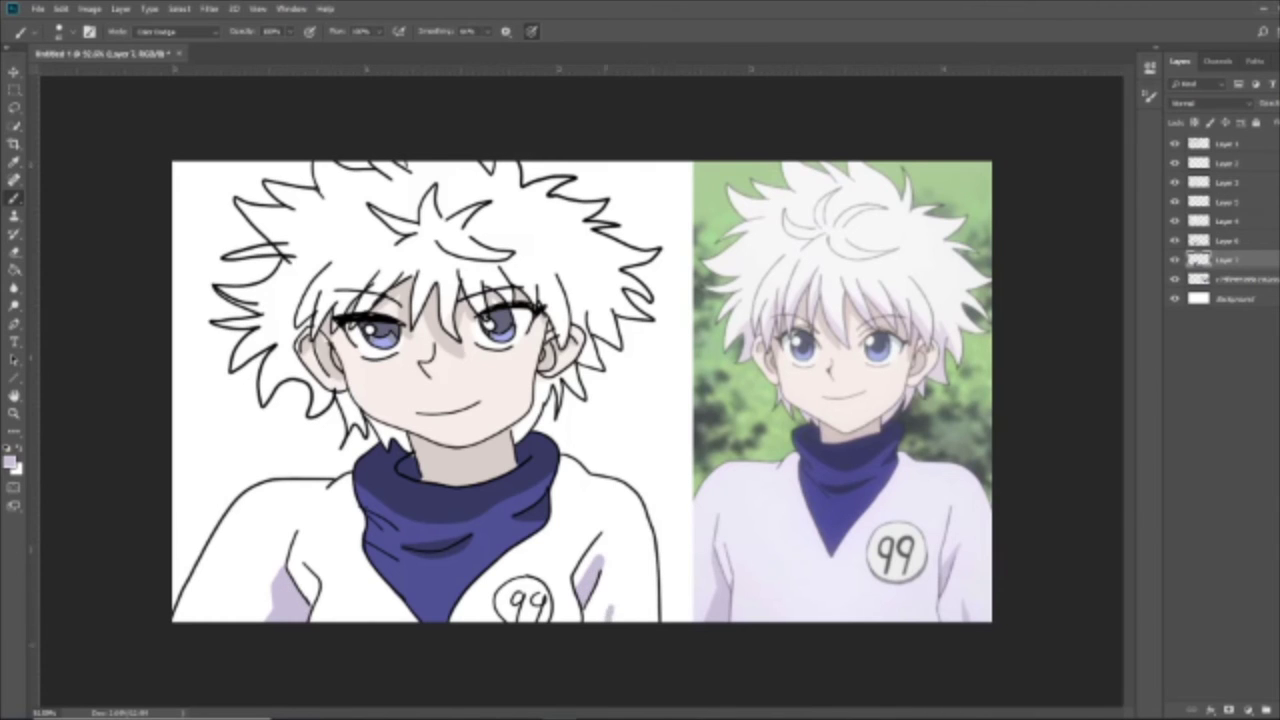
{"action": "key", "text": "i"}
{"action": "key", "text": "b"}
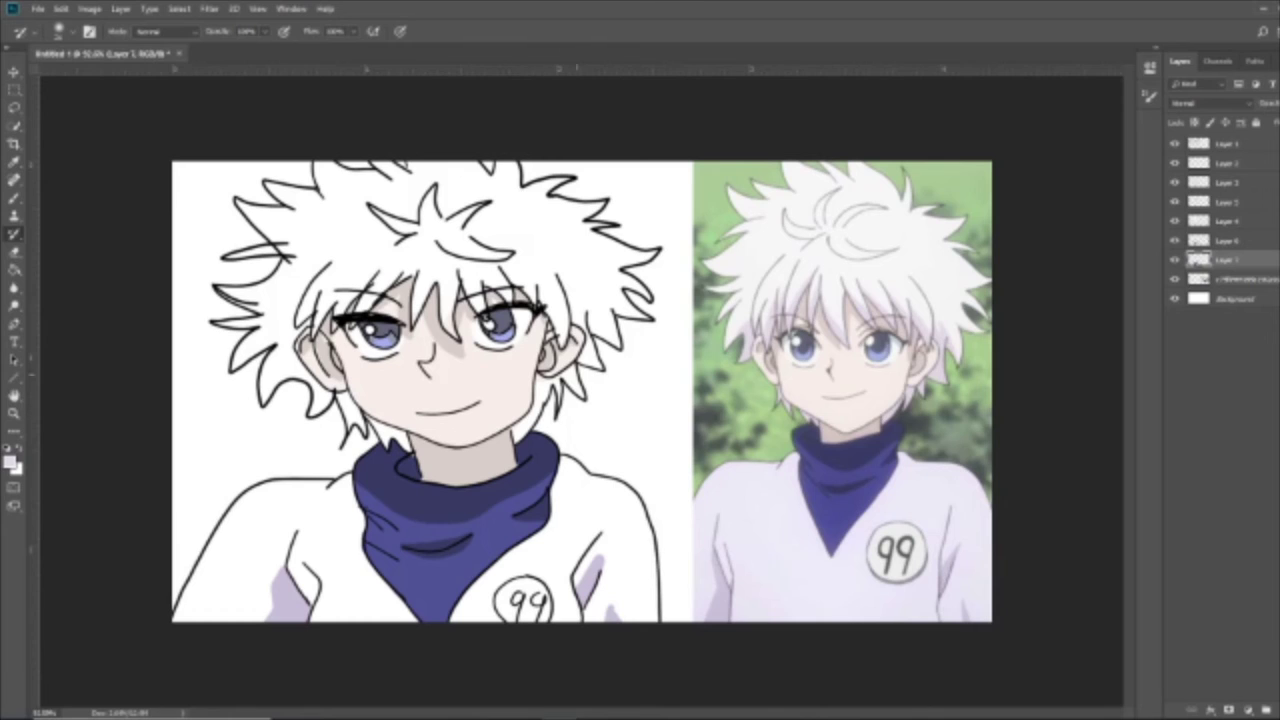
{"action": "key", "text": "b"}
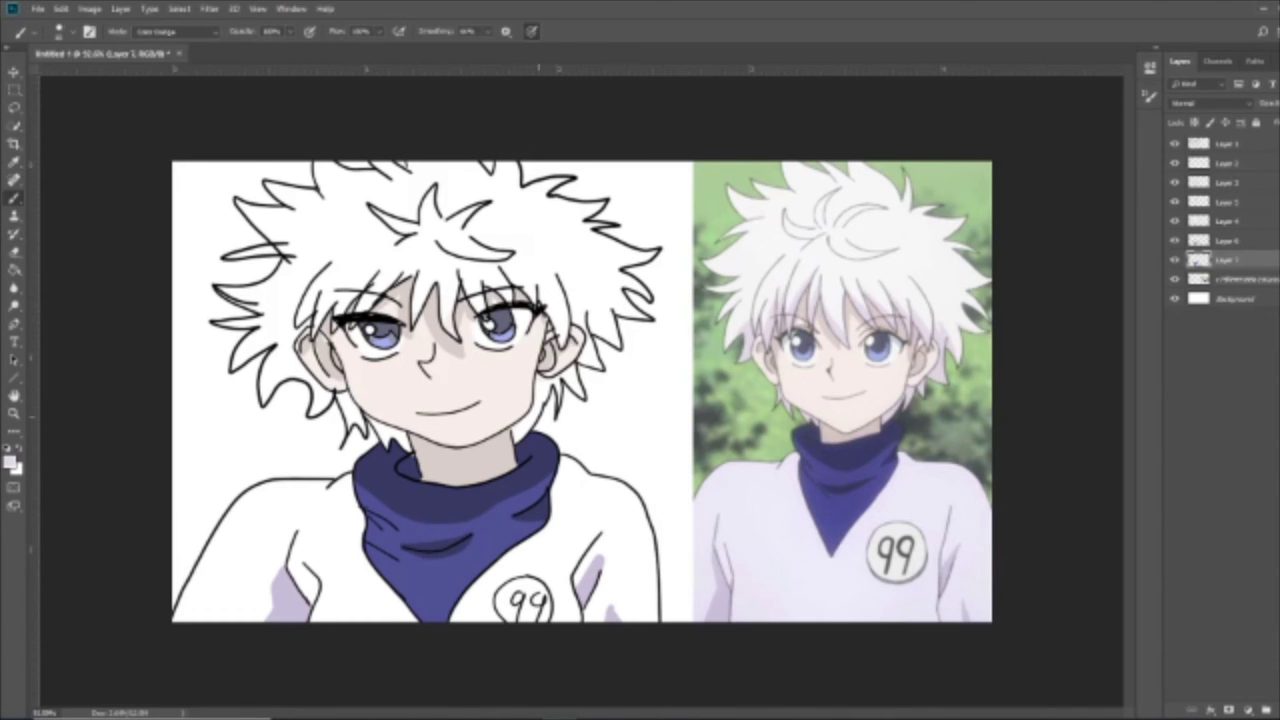
Paint lavender shadows on Layer 4 in the hair around the ear on the right and along the fringe above that eye.
{"action": "key", "text": "e"}
{"action": "left_click", "coordinate": [1228, 240]}
{"action": "left_click", "coordinate": [1228, 221]}
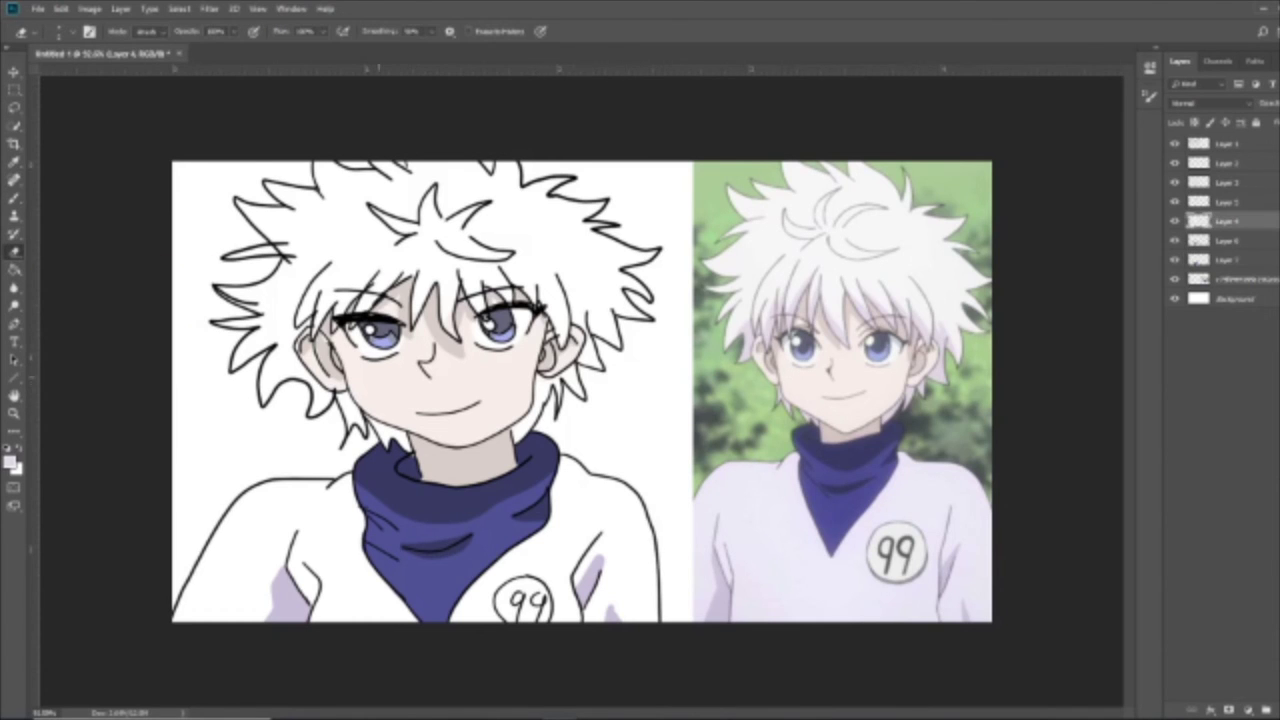
{"action": "left_click", "coordinate": [14, 234]}
{"action": "left_click", "coordinate": [14, 162]}
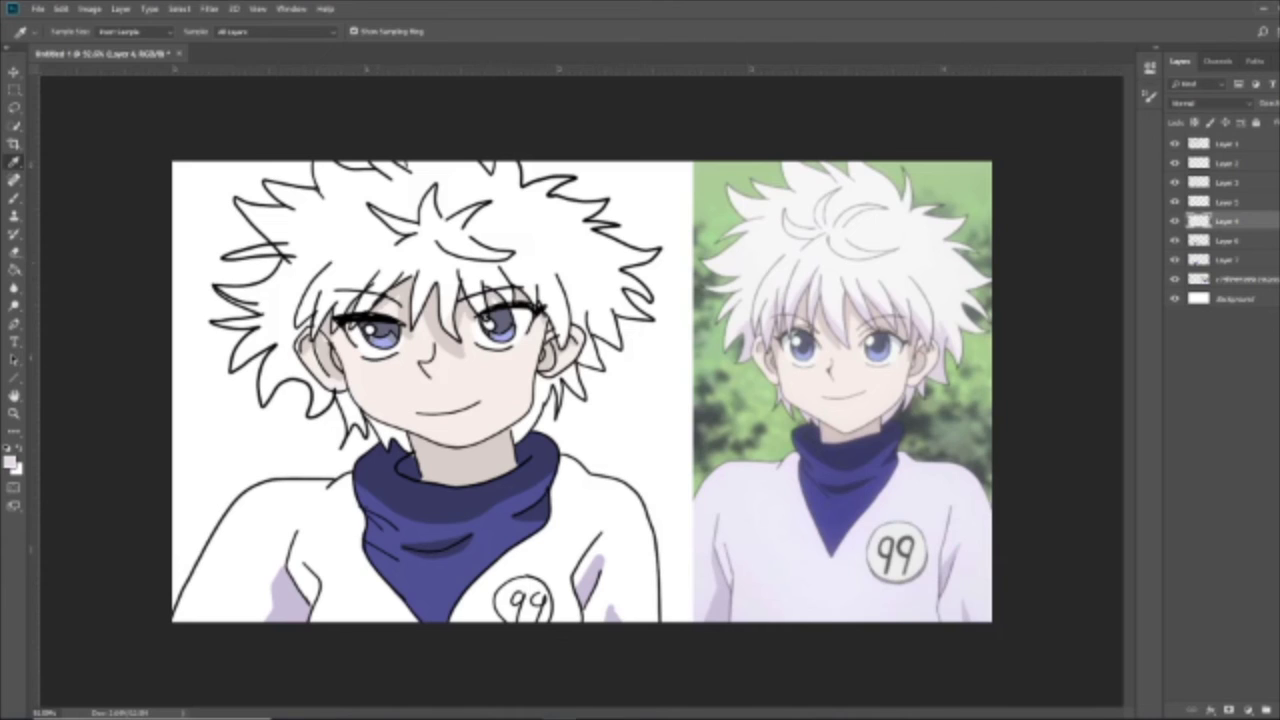
{"action": "key", "text": "b"}
{"action": "mouse_move", "coordinate": [547, 376]}
{"action": "left_mouse_down"}
{"action": "mouse_move", "coordinate": [580, 394]}
{"action": "mouse_move", "coordinate": [557, 402]}
{"action": "mouse_move", "coordinate": [578, 360]}
{"action": "mouse_move", "coordinate": [518, 440]}
{"action": "mouse_move", "coordinate": [571, 381]}
{"action": "left_mouse_up"}
{"action": "key", "text": "ctrl+z"}
{"action": "mouse_move", "coordinate": [578, 292]}
{"action": "left_mouse_down"}
{"action": "mouse_move", "coordinate": [600, 336]}
{"action": "mouse_move", "coordinate": [590, 310]}
{"action": "mouse_move", "coordinate": [594, 366]}
{"action": "left_mouse_up"}
{"action": "left_click_drag", "start_coordinate": [552, 312], "coordinate": [561, 330]}
{"action": "mouse_move", "coordinate": [512, 282]}
{"action": "left_mouse_down"}
{"action": "mouse_move", "coordinate": [534, 300]}
{"action": "mouse_move", "coordinate": [472, 312]}
{"action": "left_mouse_up"}
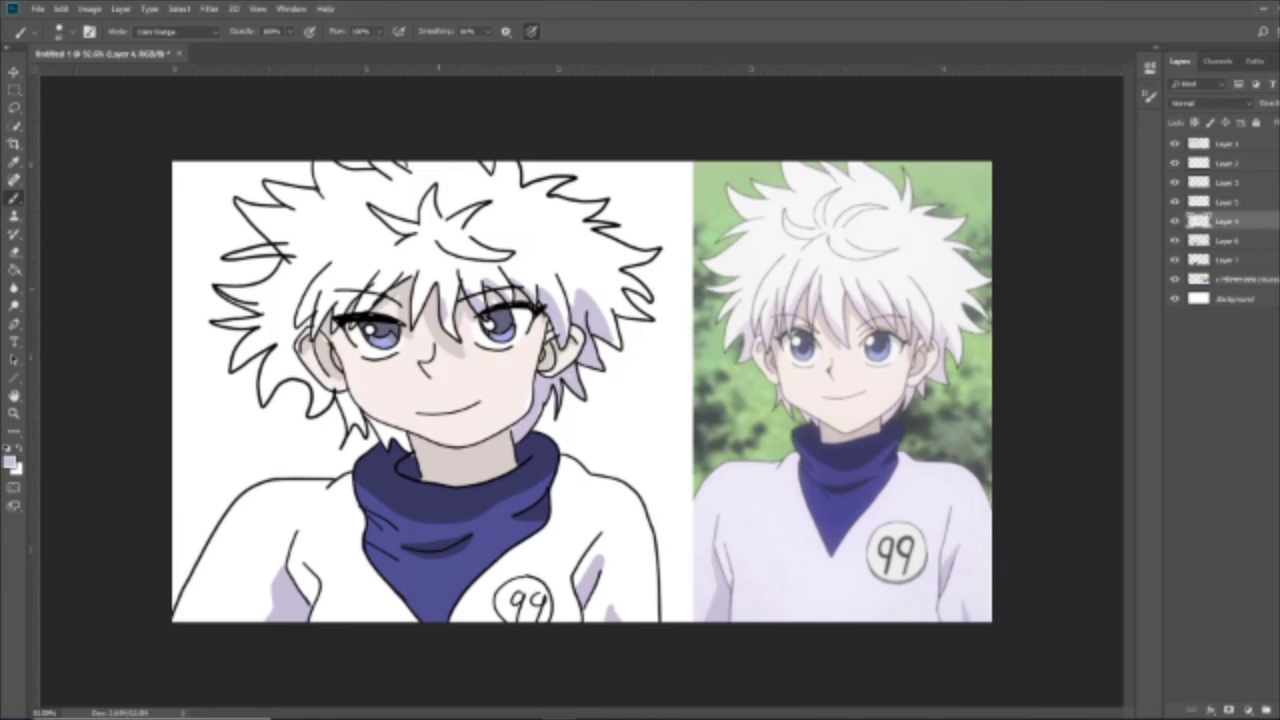
Continue the lavender shadows along the middle and left fringe strands down to the ear on the left.
{"action": "key", "text": "e"}
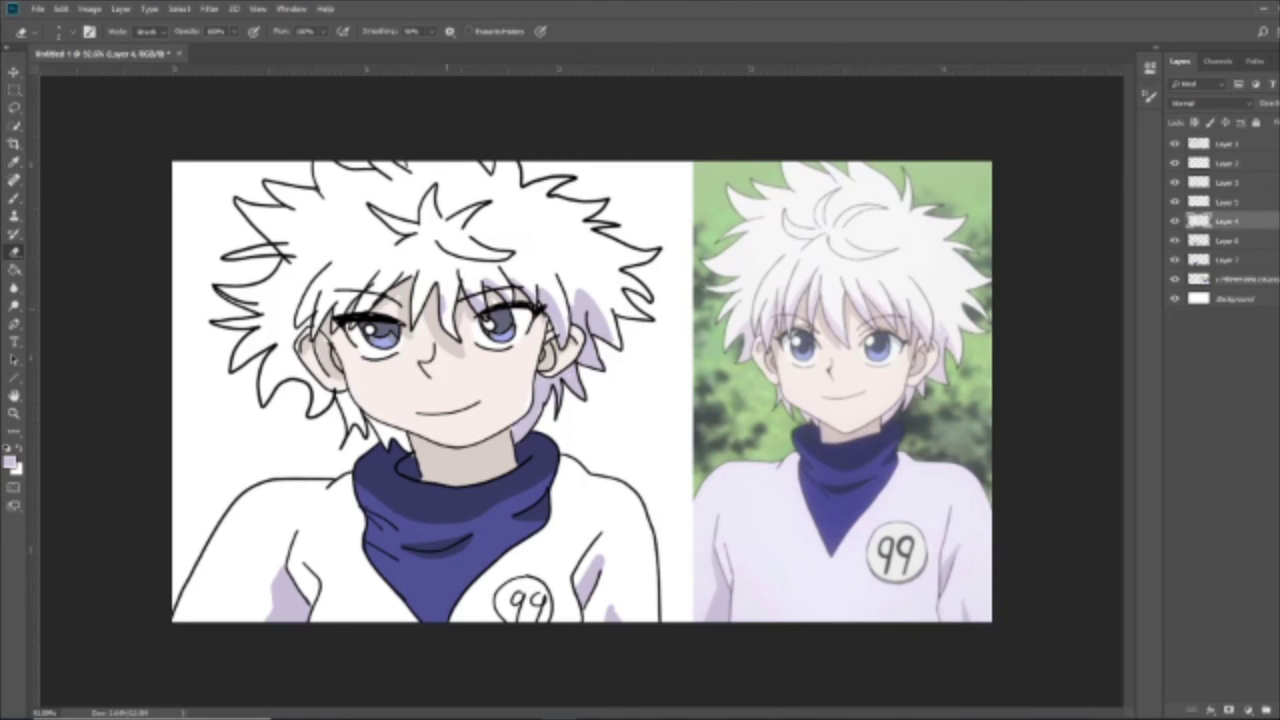
{"action": "key", "text": "b"}
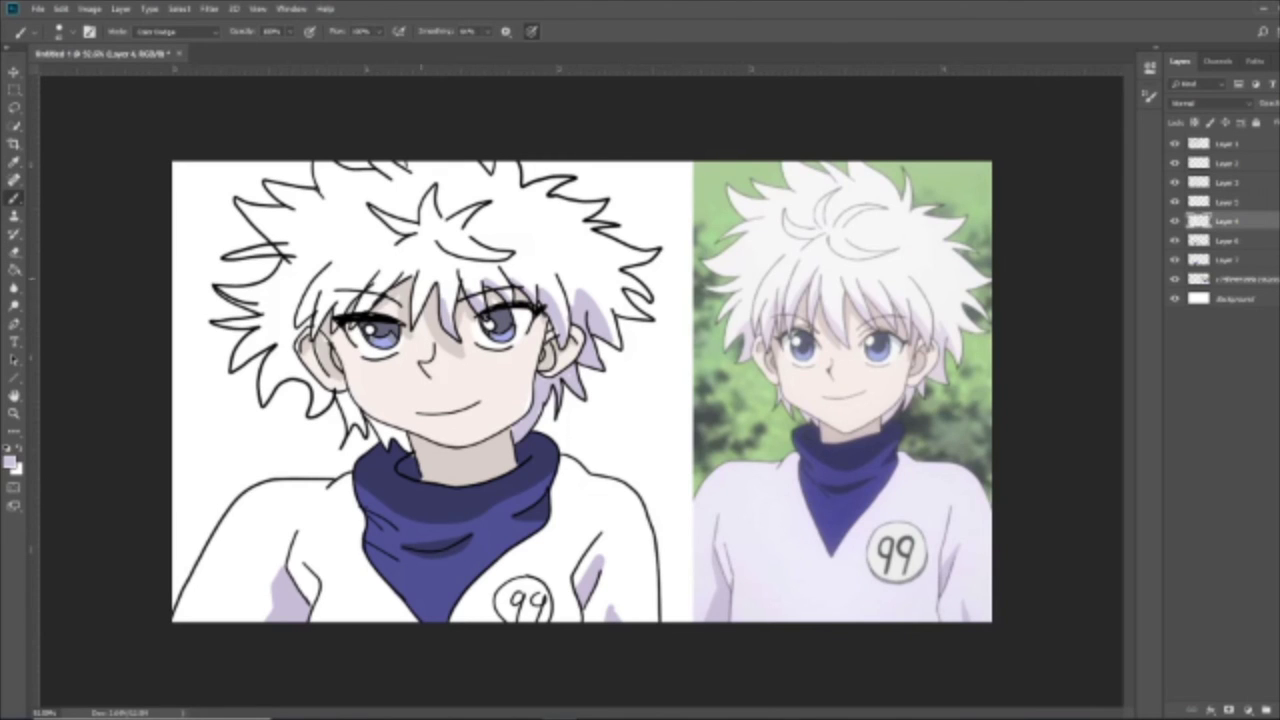
{"action": "key", "text": "e"}
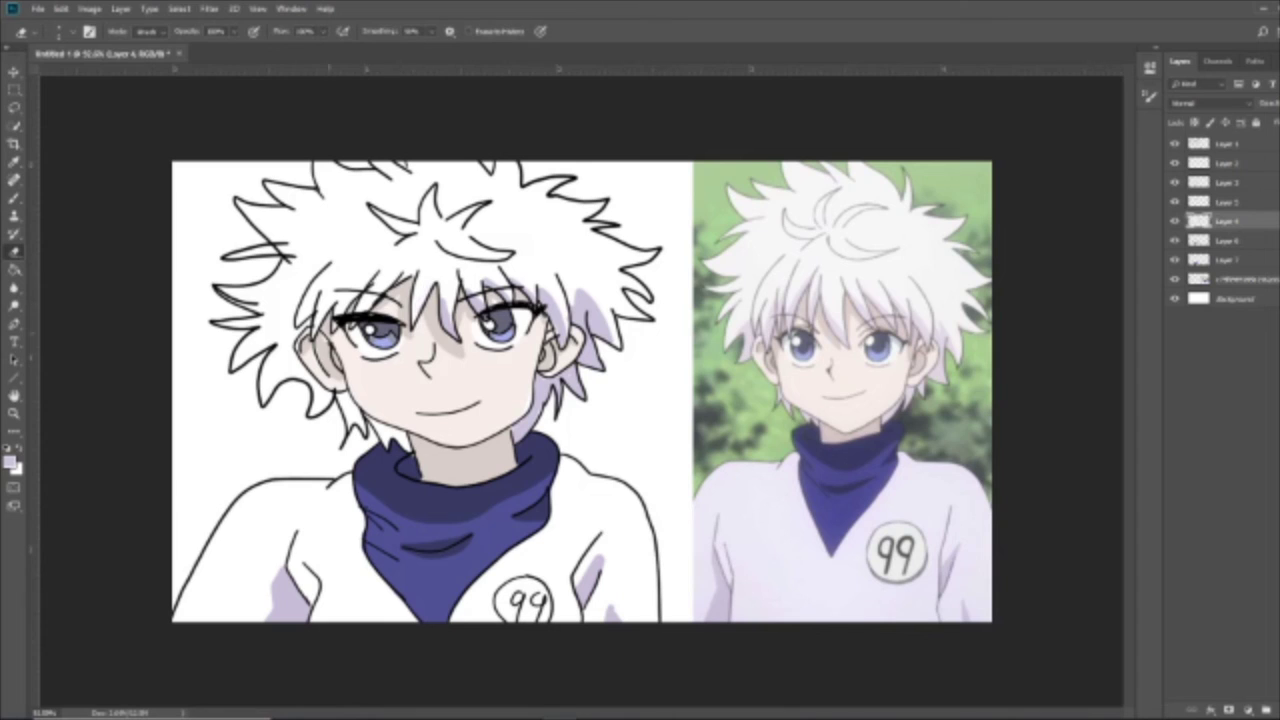
{"action": "key", "text": "b"}
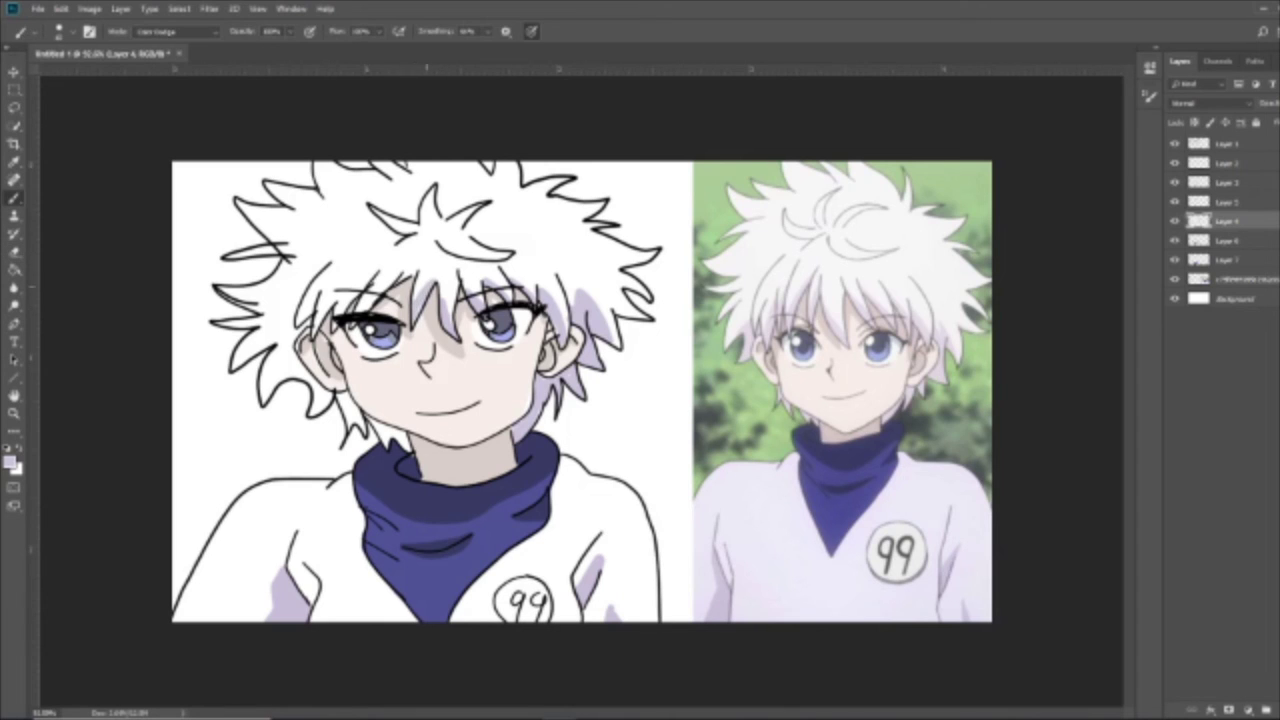
{"action": "left_click_drag", "start_coordinate": [361, 303], "coordinate": [410, 275]}
{"action": "left_click_drag", "start_coordinate": [338, 311], "coordinate": [363, 288]}
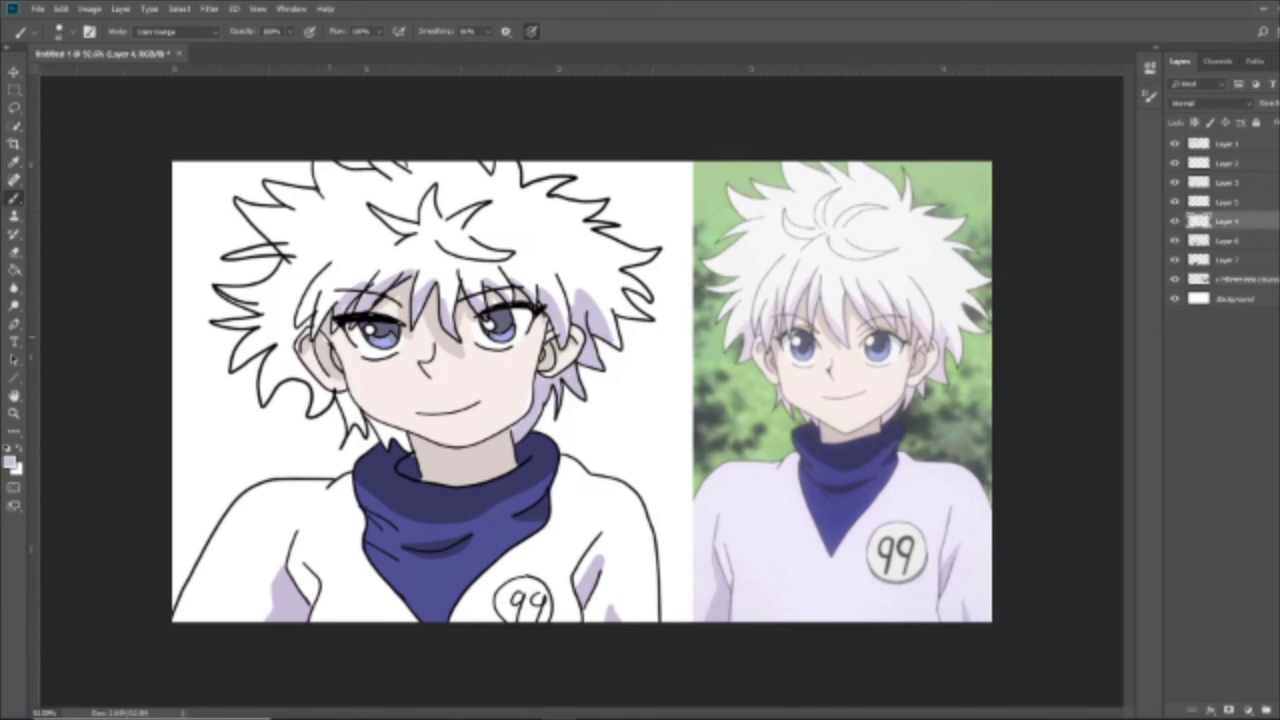
{"action": "left_click_drag", "start_coordinate": [318, 334], "coordinate": [330, 302]}
Paint the lavender shadows of the lower hair tufts on the left on a new layer just above the reference image.
{"action": "mouse_move", "coordinate": [292, 370]}
{"action": "left_mouse_down"}
{"action": "mouse_move", "coordinate": [318, 394]}
{"action": "mouse_move", "coordinate": [316, 416]}
{"action": "mouse_move", "coordinate": [408, 450]}
{"action": "mouse_move", "coordinate": [385, 427]}
{"action": "mouse_move", "coordinate": [346, 428]}
{"action": "mouse_move", "coordinate": [347, 401]}
{"action": "left_mouse_up"}
{"action": "key", "text": "ctrl+z"}
{"action": "left_click", "coordinate": [1240, 279]}
{"action": "left_click", "coordinate": [1279, 710]}
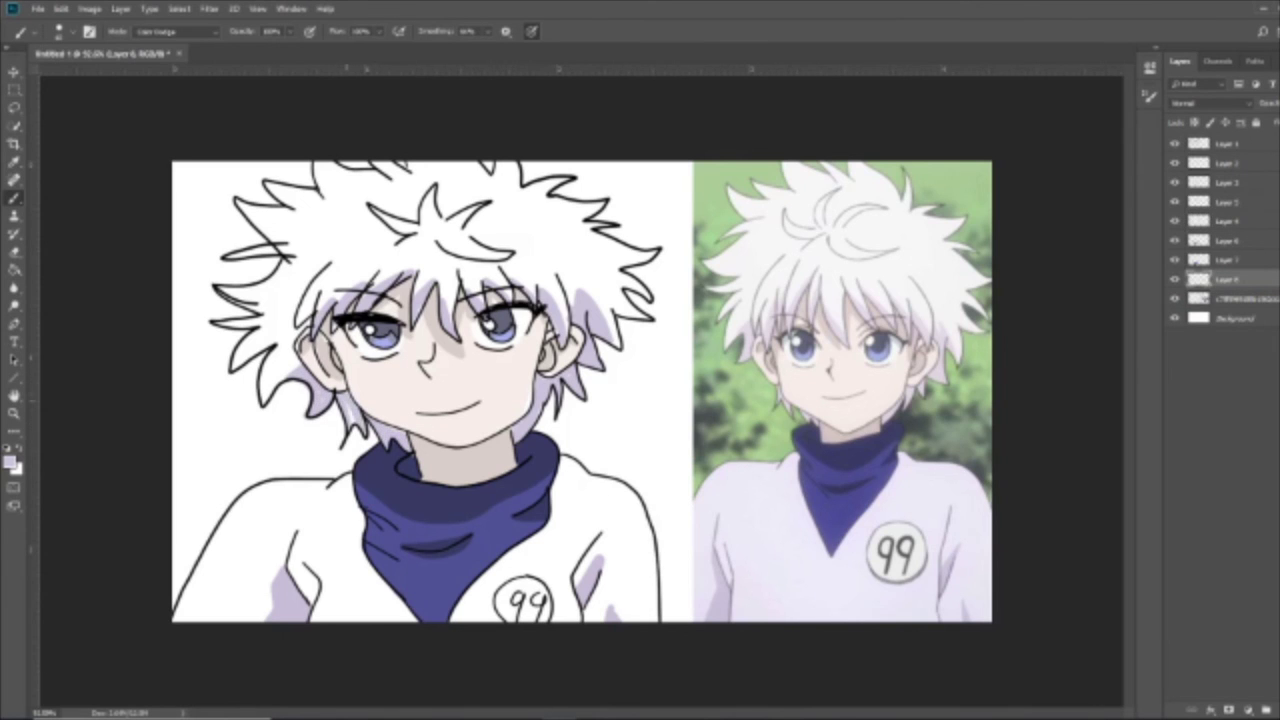
{"action": "key", "text": "e"}
{"action": "left_click", "coordinate": [1228, 221]}
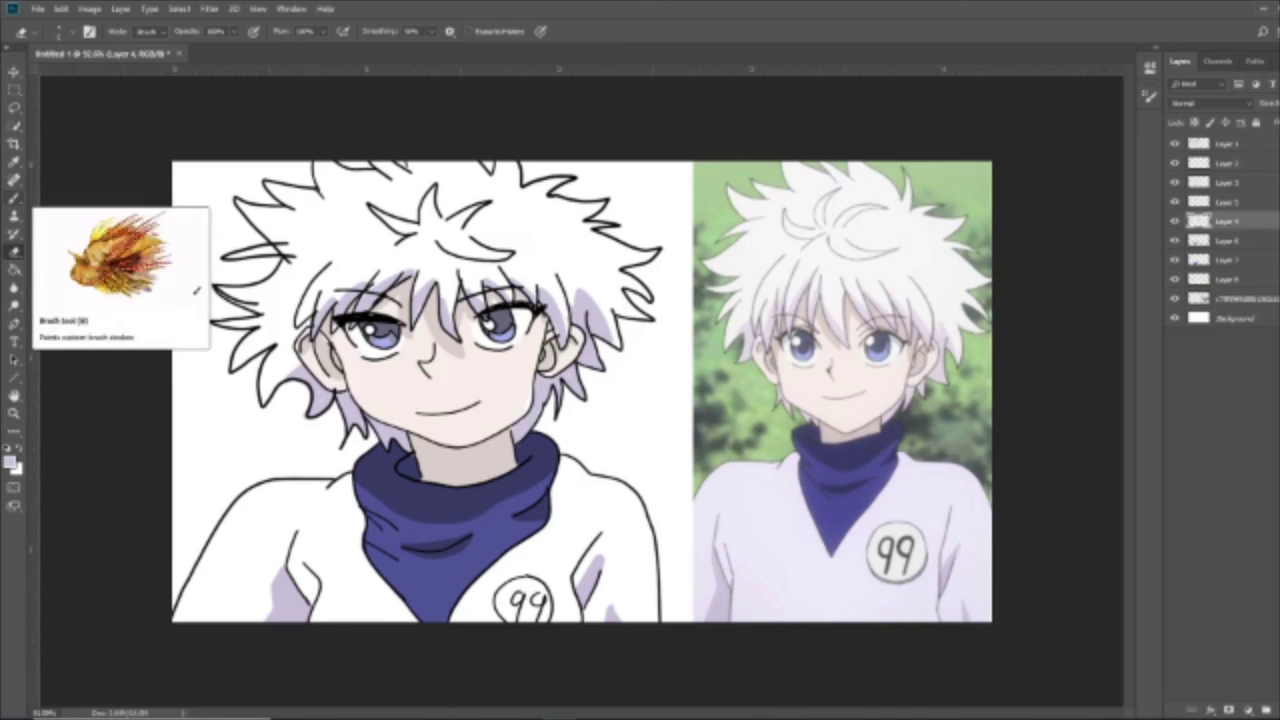
Try deleting the reference image layer and moving all the drawing layers to the centre of the canvas.
{"action": "left_click", "coordinate": [14, 72]}
{"action": "left_click", "coordinate": [1240, 299]}
{"action": "key", "text": "Delete"}
{"action": "left_click", "coordinate": [1228, 279]}
{"action": "left_click", "coordinate": [1228, 144], "text": "shift"}
{"action": "left_click_drag", "start_coordinate": [461, 442], "coordinate": [642, 442]}
Add a new layer beneath the drawing and extend the left sleeve's outline in black to the canvas's lower edge.
{"action": "key", "text": "b"}
{"action": "left_click", "coordinate": [10, 462]}
{"action": "left_click", "coordinate": [534, 368]}
{"action": "left_click", "coordinate": [868, 178]}
{"action": "left_click", "coordinate": [644, 272]}
{"action": "left_click", "coordinate": [1222, 450]}
{"action": "left_click", "coordinate": [1266, 710]}
{"action": "left_click_drag", "start_coordinate": [1228, 144], "coordinate": [1228, 308]}
{"action": "key", "text": "ctrl+z"}
{"action": "left_click_drag", "start_coordinate": [353, 613], "coordinate": [348, 623]}
Cover the background with cyan on the layer beneath the drawing, using a large hard round brush.
{"action": "left_click", "coordinate": [1228, 144]}
{"action": "left_click", "coordinate": [1228, 299]}
{"action": "left_click", "coordinate": [72, 31]}
{"action": "left_click_drag", "start_coordinate": [79, 76], "coordinate": [86, 76]}
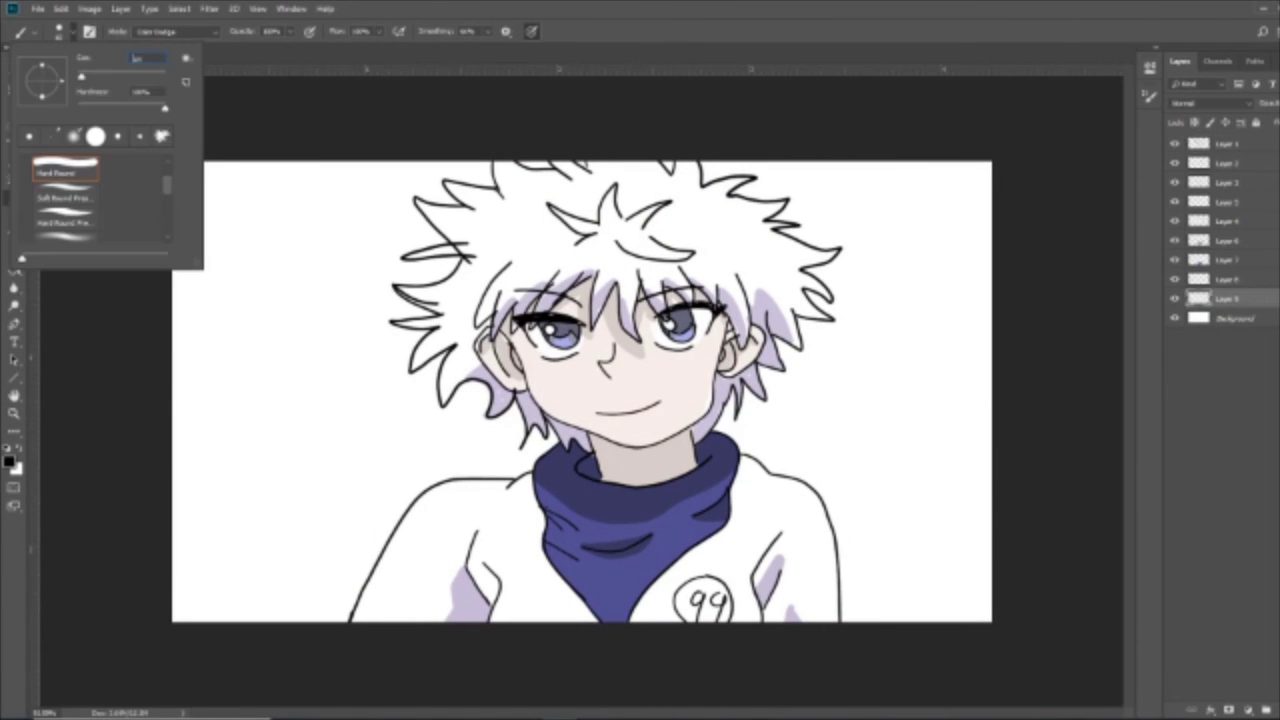
{"action": "left_click", "coordinate": [10, 462]}
{"action": "left_click_drag", "start_coordinate": [727, 248], "coordinate": [727, 273]}
{"action": "left_click", "coordinate": [702, 188]}
{"action": "left_click", "coordinate": [860, 180]}
{"action": "mouse_move", "coordinate": [218, 158]}
{"action": "left_mouse_down"}
{"action": "mouse_move", "coordinate": [260, 527]}
{"action": "mouse_move", "coordinate": [985, 515]}
{"action": "mouse_move", "coordinate": [310, 230]}
{"action": "mouse_move", "coordinate": [320, 520]}
{"action": "mouse_move", "coordinate": [1071, 455]}
{"action": "left_mouse_up"}
{"action": "left_click_drag", "start_coordinate": [900, 580], "coordinate": [970, 600]}
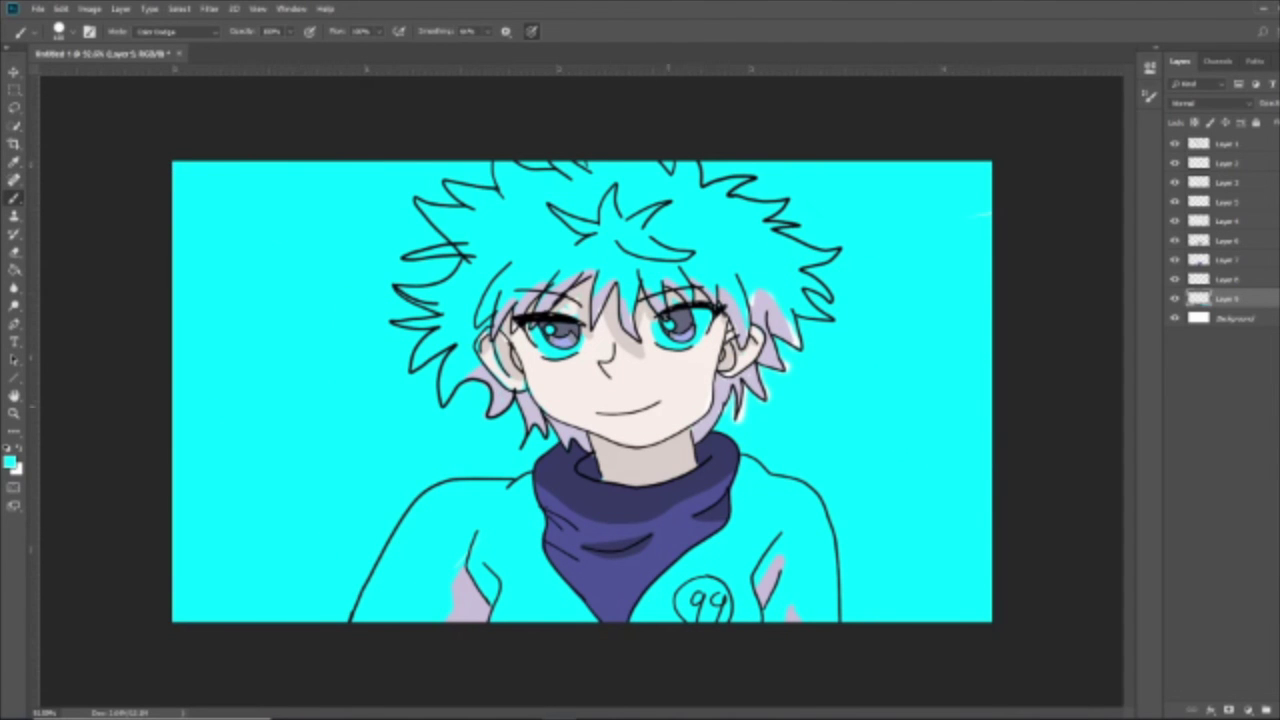
Try erasing the cyan along the hair's left edge, and undo back to the version with the reference image.
{"action": "left_click", "coordinate": [14, 251]}
{"action": "left_click", "coordinate": [60, 31]}
{"action": "left_click_drag", "start_coordinate": [452, 350], "coordinate": [452, 388]}
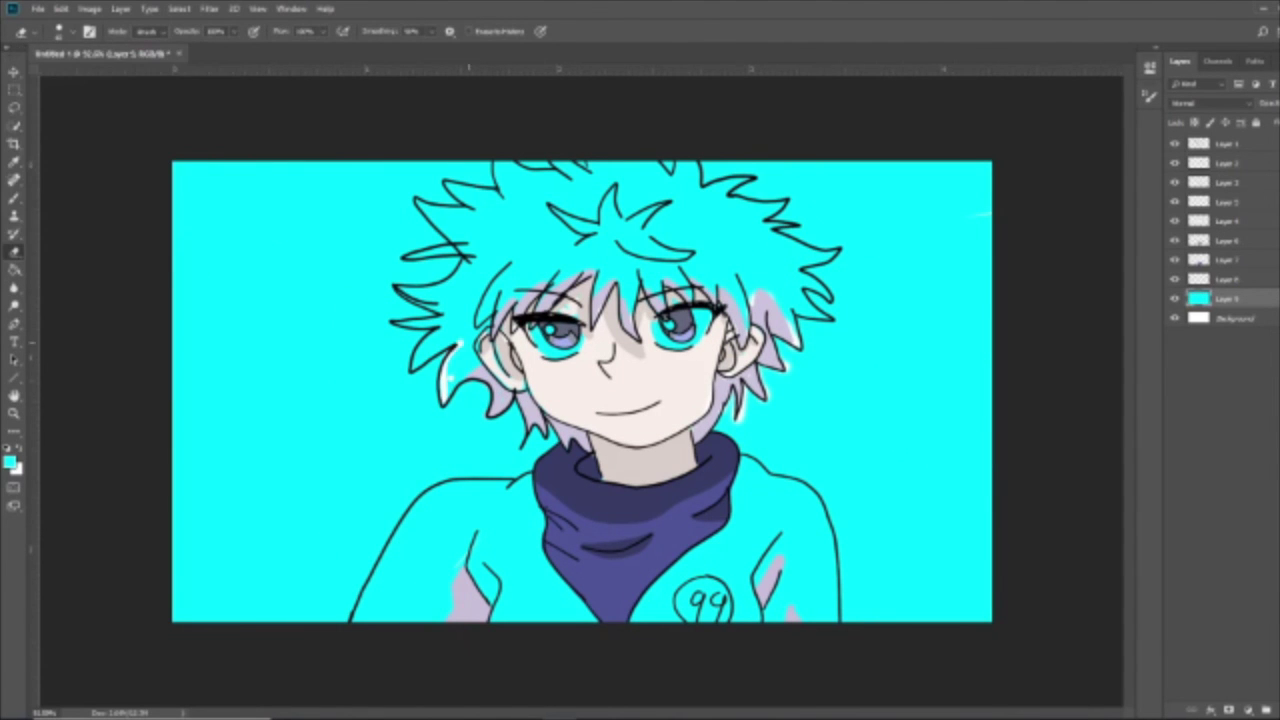
{"action": "key", "text": "ctrl+z"}
{"action": "key", "text": "ctrl+z"}
{"action": "key", "text": "ctrl+z"}
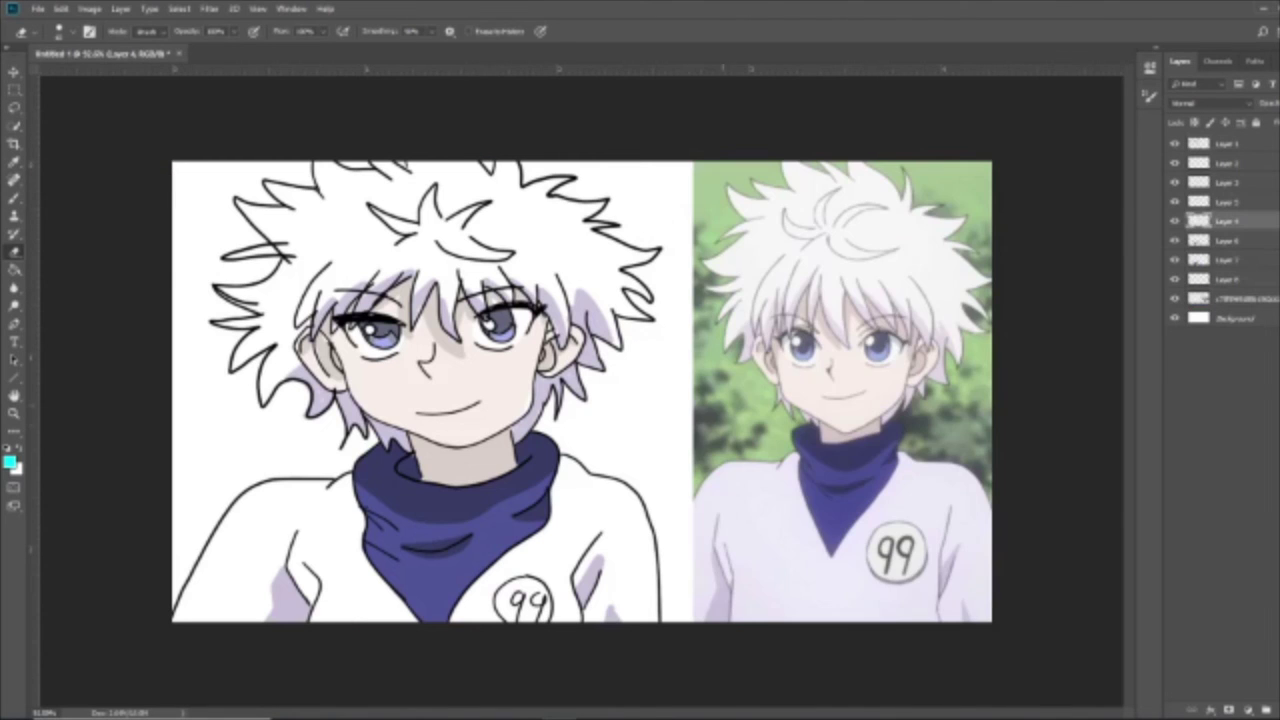
{"action": "key", "text": "b"}
{"action": "left_click", "coordinate": [60, 31]}
{"action": "key", "text": "Return"}
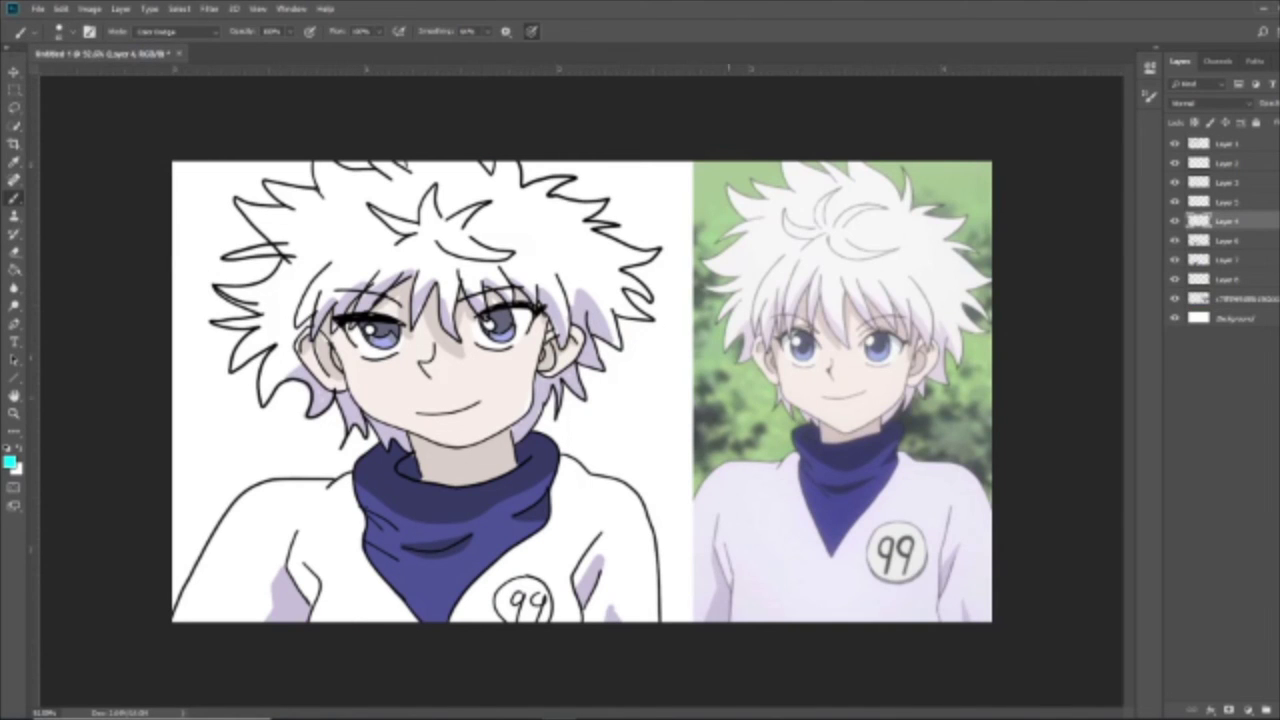
{"action": "mouse_move", "coordinate": [278, 458]}
{"action": "left_mouse_down"}
{"action": "mouse_move", "coordinate": [336, 474]}
{"action": "mouse_move", "coordinate": [172, 405]}
{"action": "left_mouse_up"}
{"action": "left_click_drag", "start_coordinate": [216, 388], "coordinate": [173, 229]}
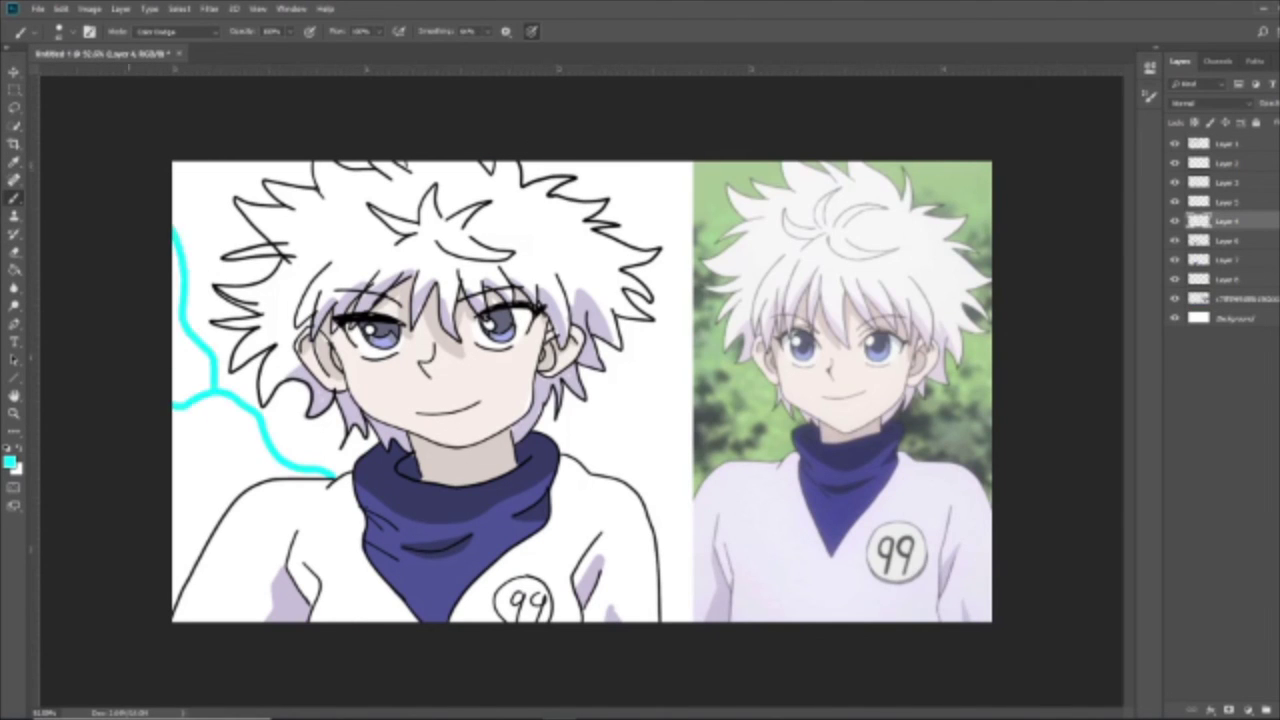
{"action": "key", "text": "ctrl+z"}
{"action": "key", "text": "ctrl+z"}
Draw branching cyan lines in the background beside the left shoulder and hair on a new layer above the reference image.
{"action": "left_click", "coordinate": [1240, 298]}
{"action": "key", "text": "ctrl+shift+n"}
{"action": "mouse_move", "coordinate": [304, 476]}
{"action": "left_mouse_down"}
{"action": "mouse_move", "coordinate": [274, 458]}
{"action": "mouse_move", "coordinate": [173, 254]}
{"action": "left_mouse_up"}
{"action": "left_click_drag", "start_coordinate": [208, 382], "coordinate": [173, 476]}
{"action": "mouse_move", "coordinate": [615, 477]}
{"action": "left_mouse_down"}
{"action": "mouse_move", "coordinate": [691, 264]}
{"action": "mouse_move", "coordinate": [772, 430]}
{"action": "left_mouse_up"}
{"action": "key", "text": "ctrl+z"}
{"action": "left_click_drag", "start_coordinate": [1240, 318], "coordinate": [1240, 136]}
{"action": "key", "text": "ctrl+z"}
{"action": "key", "text": "ctrl+z"}
{"action": "key", "text": "ctrl+z"}
Draw more branching cyan lines around the figure and across the reference, and move the reference image layer above all others.
{"action": "left_click_drag", "start_coordinate": [640, 490], "coordinate": [802, 230]}
{"action": "left_click_drag", "start_coordinate": [658, 467], "coordinate": [898, 458]}
{"action": "left_click_drag", "start_coordinate": [582, 198], "coordinate": [648, 163]}
{"action": "left_click_drag", "start_coordinate": [202, 162], "coordinate": [260, 200]}
{"action": "mouse_move", "coordinate": [557, 445]}
{"action": "left_mouse_down"}
{"action": "mouse_move", "coordinate": [650, 325]}
{"action": "mouse_move", "coordinate": [710, 190]}
{"action": "left_mouse_up"}
{"action": "left_click_drag", "start_coordinate": [820, 616], "coordinate": [660, 580]}
{"action": "left_click_drag", "start_coordinate": [690, 575], "coordinate": [806, 520]}
{"action": "mouse_move", "coordinate": [203, 552]}
{"action": "left_mouse_down"}
{"action": "mouse_move", "coordinate": [173, 553]}
{"action": "mouse_move", "coordinate": [173, 531]}
{"action": "left_mouse_up"}
{"action": "left_click_drag", "start_coordinate": [1240, 318], "coordinate": [1240, 136]}
Try erasing part of the cyan lines near the reference, and undo the lines and the layer reordering.
{"action": "key", "text": "e"}
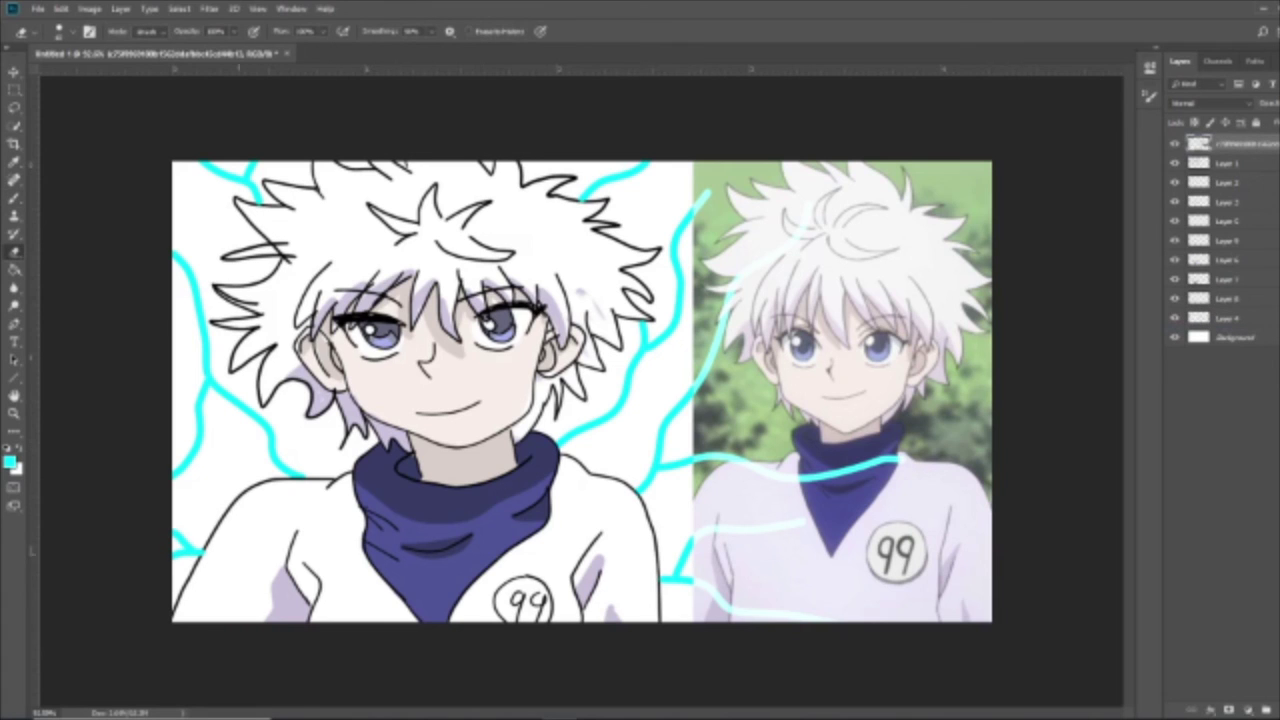
{"action": "left_click", "coordinate": [1232, 318]}
{"action": "left_click", "coordinate": [1240, 144]}
{"action": "left_click_drag", "start_coordinate": [699, 220], "coordinate": [704, 190]}
{"action": "key", "text": "ctrl+alt+z"}
{"action": "key", "text": "ctrl+alt+z"}
{"action": "key", "text": "ctrl+alt+z"}
{"action": "key", "text": "ctrl+alt+z"}
{"action": "key", "text": "ctrl+alt+z"}
{"action": "key", "text": "ctrl+alt+z"}
{"action": "key", "text": "ctrl+alt+z"}
{"action": "key", "text": "ctrl+alt+z"}
{"action": "key", "text": "ctrl+alt+z"}
{"action": "key", "text": "ctrl+alt+z"}
{"action": "key", "text": "ctrl+alt+z"}
{"action": "key", "text": "ctrl+alt+z"}
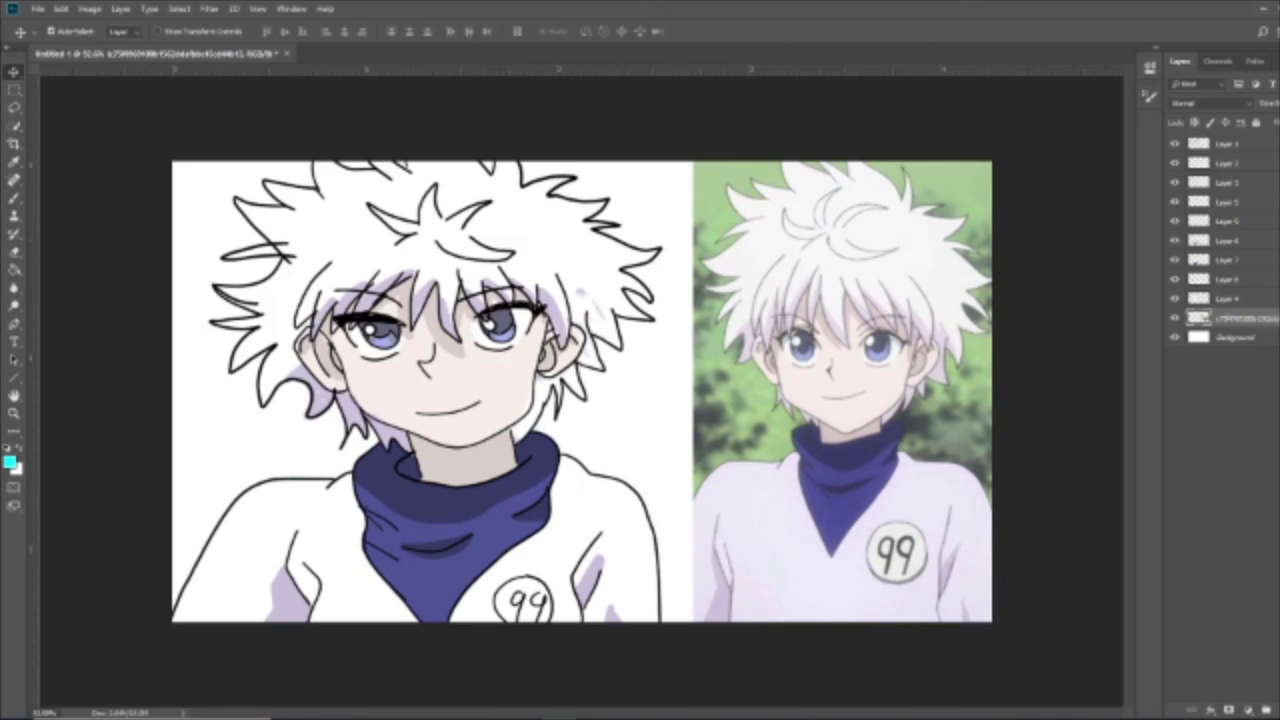
Draw a cyan double-headed arrow between the drawing and the reference image, with a check mark above it.
{"action": "key", "text": "b"}
{"action": "left_click_drag", "start_coordinate": [622, 422], "coordinate": [620, 454]}
{"action": "left_click_drag", "start_coordinate": [604, 438], "coordinate": [666, 438]}
{"action": "mouse_move", "coordinate": [670, 422]}
{"action": "left_mouse_down"}
{"action": "mouse_move", "coordinate": [702, 442]}
{"action": "mouse_move", "coordinate": [668, 474]}
{"action": "left_mouse_up"}
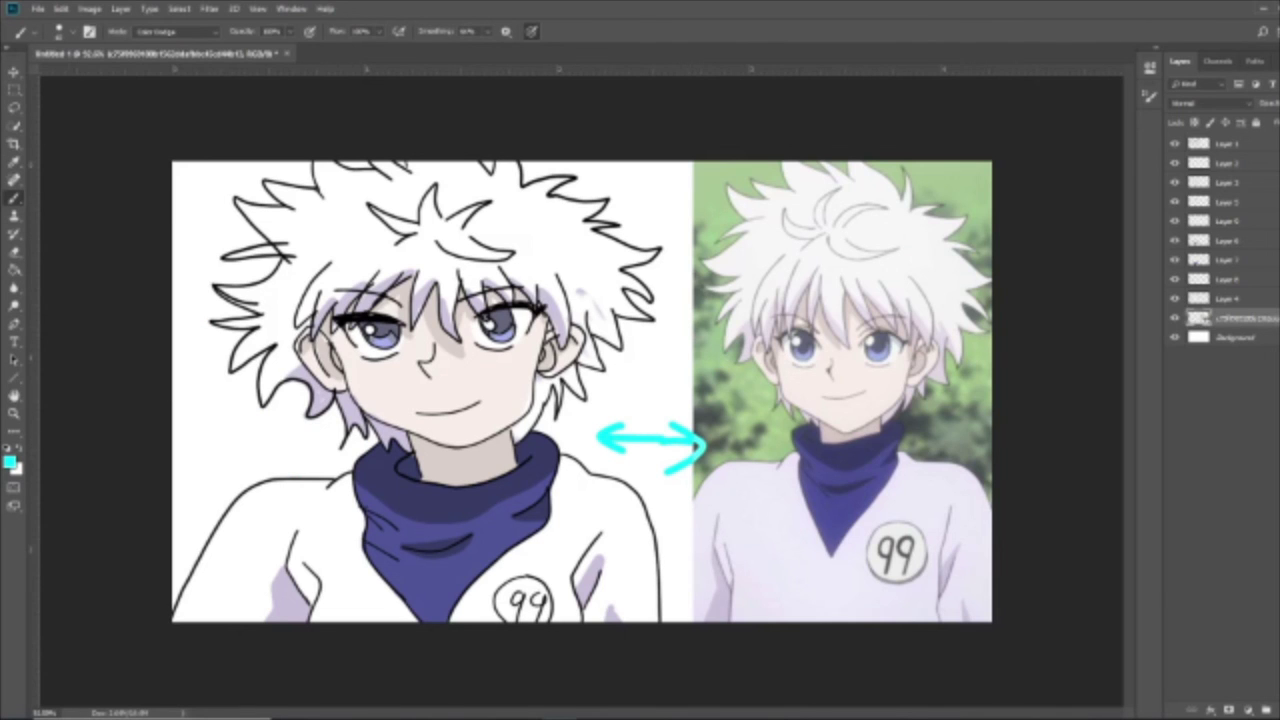
{"action": "left_click_drag", "start_coordinate": [636, 356], "coordinate": [688, 310]}
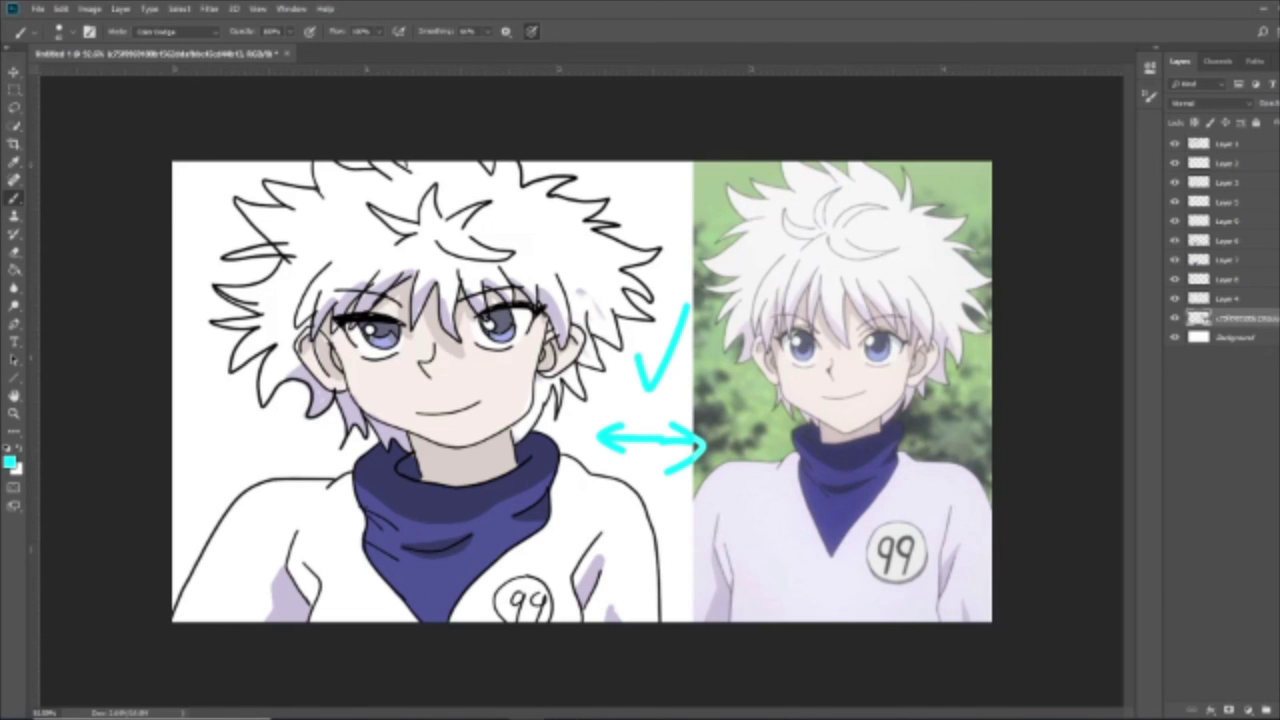
Sample the lavender shadow colour from the hair of the drawing.
{"action": "left_click", "coordinate": [567, 327], "text": "alt"}
{"action": "left_click", "coordinate": [1230, 299]}
{"action": "left_click", "coordinate": [1230, 280]}
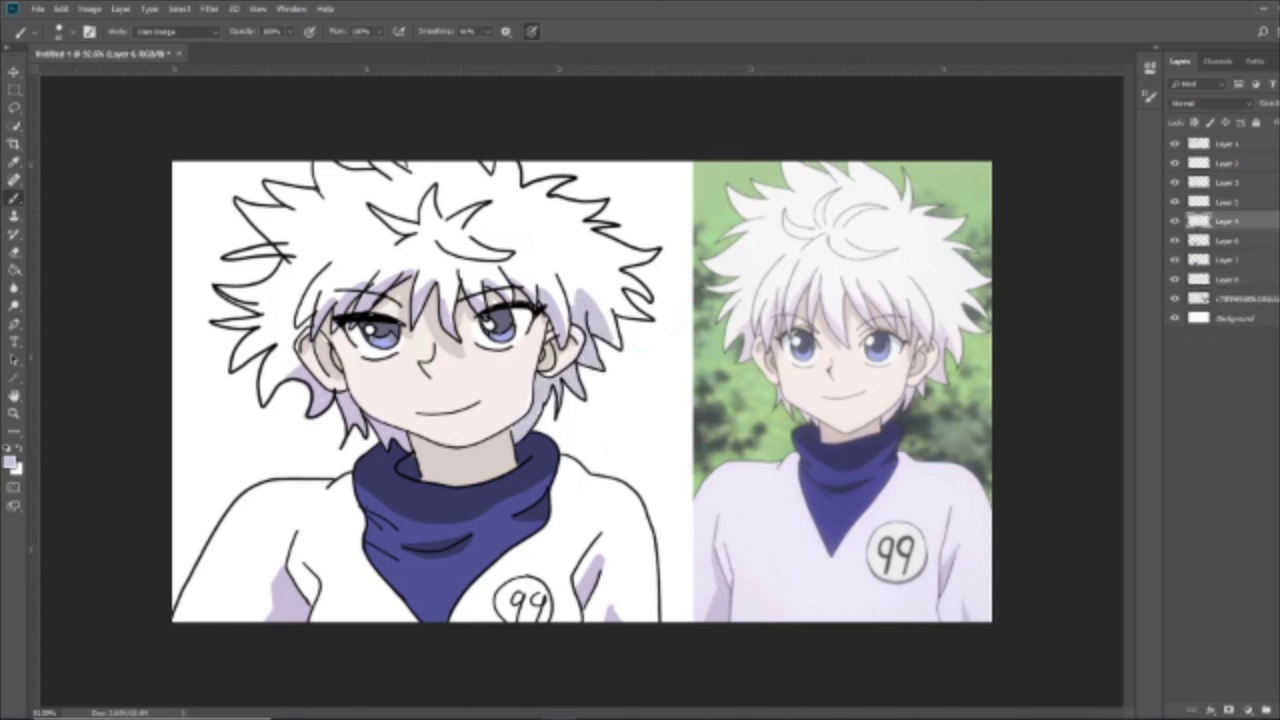
{"action": "left_click_drag", "start_coordinate": [611, 397], "coordinate": [599, 424]}
{"action": "mouse_move", "coordinate": [626, 404]}
{"action": "left_mouse_down"}
{"action": "mouse_move", "coordinate": [628, 422]}
{"action": "mouse_move", "coordinate": [656, 434]}
{"action": "left_mouse_up"}
{"action": "key", "text": "ctrl+alt+z"}
{"action": "key", "text": "ctrl+alt+z"}
{"action": "key", "text": "ctrl+alt+z"}
{"action": "left_click_drag", "start_coordinate": [613, 404], "coordinate": [597, 439]}
{"action": "left_click_drag", "start_coordinate": [636, 418], "coordinate": [640, 420]}
{"action": "mouse_move", "coordinate": [657, 380]}
{"action": "left_mouse_down"}
{"action": "mouse_move", "coordinate": [658, 441]}
{"action": "mouse_move", "coordinate": [696, 402]}
{"action": "left_mouse_up"}
{"action": "left_click_drag", "start_coordinate": [704, 404], "coordinate": [718, 428]}
{"action": "left_click_drag", "start_coordinate": [731, 402], "coordinate": [710, 457]}
{"action": "key", "text": "ctrl+alt+z"}
{"action": "key", "text": "ctrl+alt+z"}
{"action": "key", "text": "ctrl+alt+z"}
{"action": "key", "text": "ctrl+alt+z"}
{"action": "key", "text": "ctrl+alt+z"}
{"action": "key", "text": "ctrl+alt+z"}
{"action": "key", "text": "ctrl+alt+z"}
Draw a lavender double-headed arrow between the drawing and the reference image, with a check mark above it.
{"action": "left_click_drag", "start_coordinate": [637, 421], "coordinate": [638, 451]}
{"action": "left_click_drag", "start_coordinate": [616, 435], "coordinate": [692, 435]}
{"action": "left_click_drag", "start_coordinate": [687, 416], "coordinate": [686, 455]}
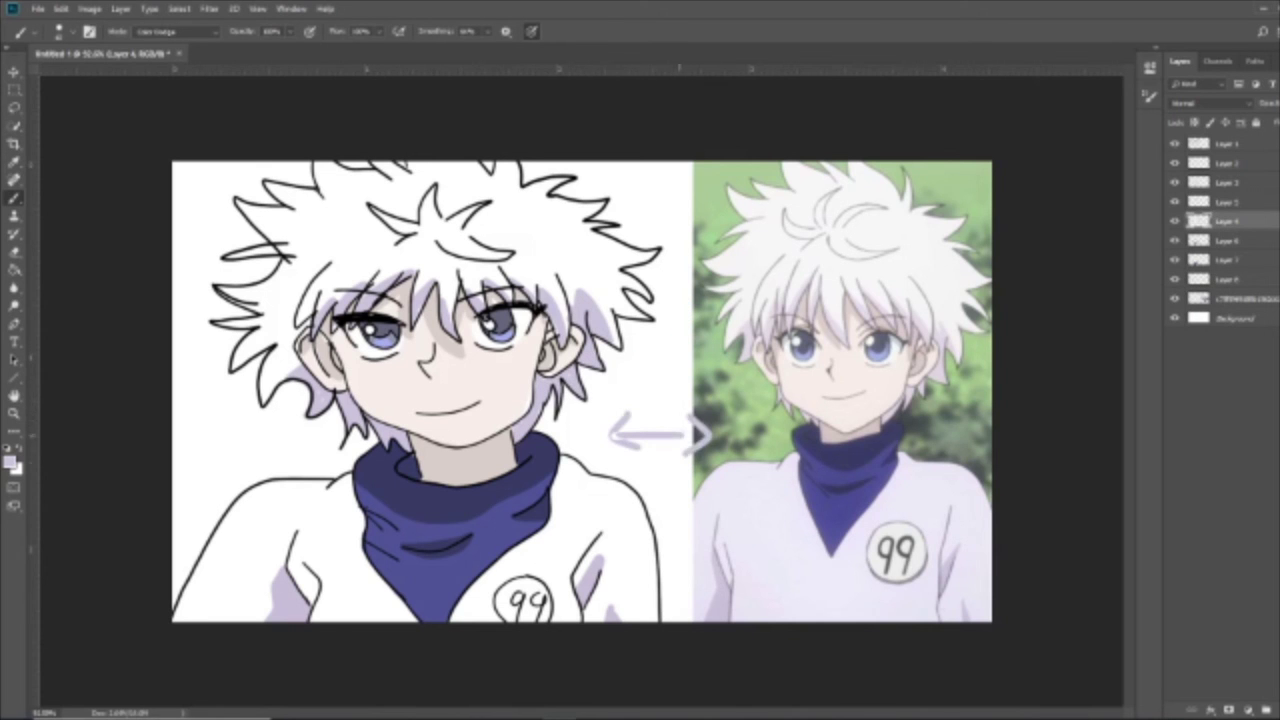
{"action": "left_click_drag", "start_coordinate": [639, 382], "coordinate": [682, 339]}
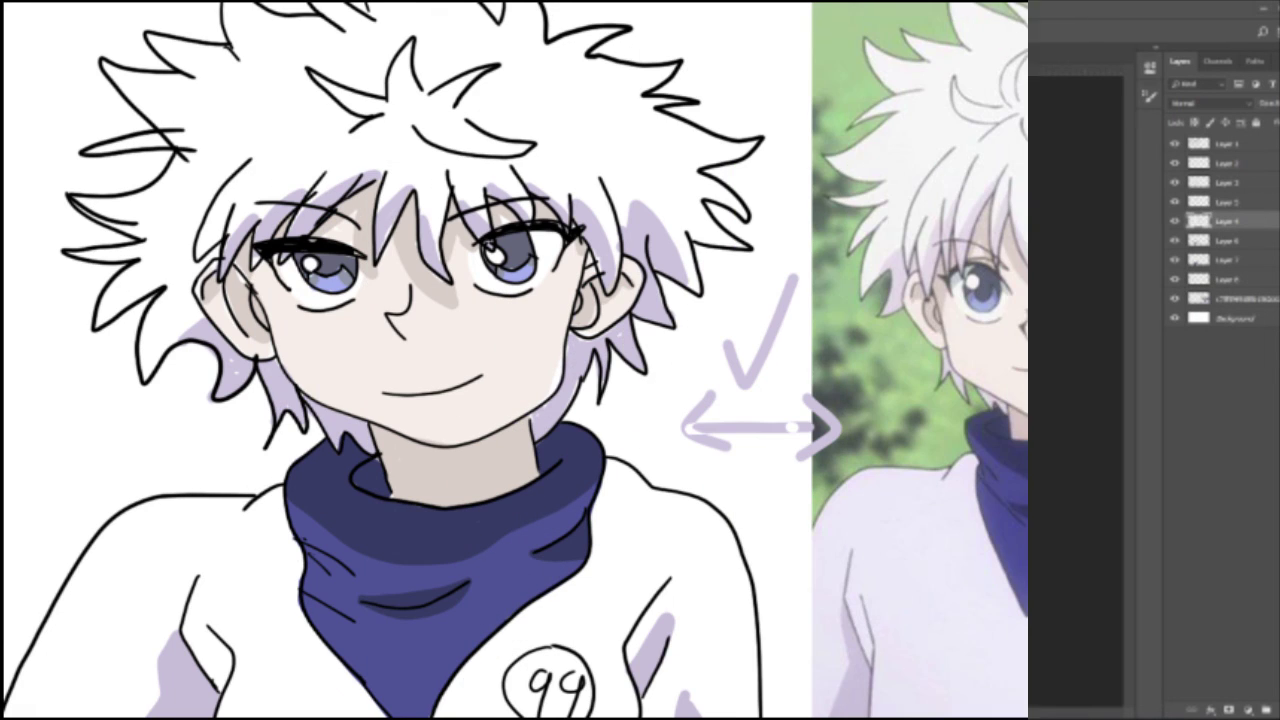